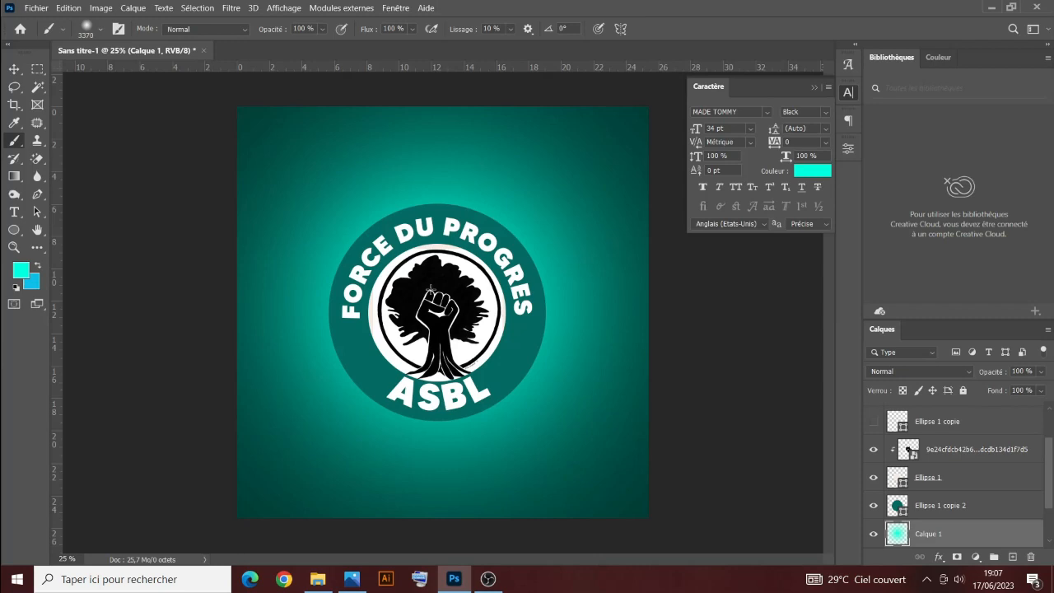
# Step: Create a new 3000 × 3000 pixel RGB document at 300 pixels per inch with a white background
pyautogui.click(35, 10)
pyautogui.click(61, 21)
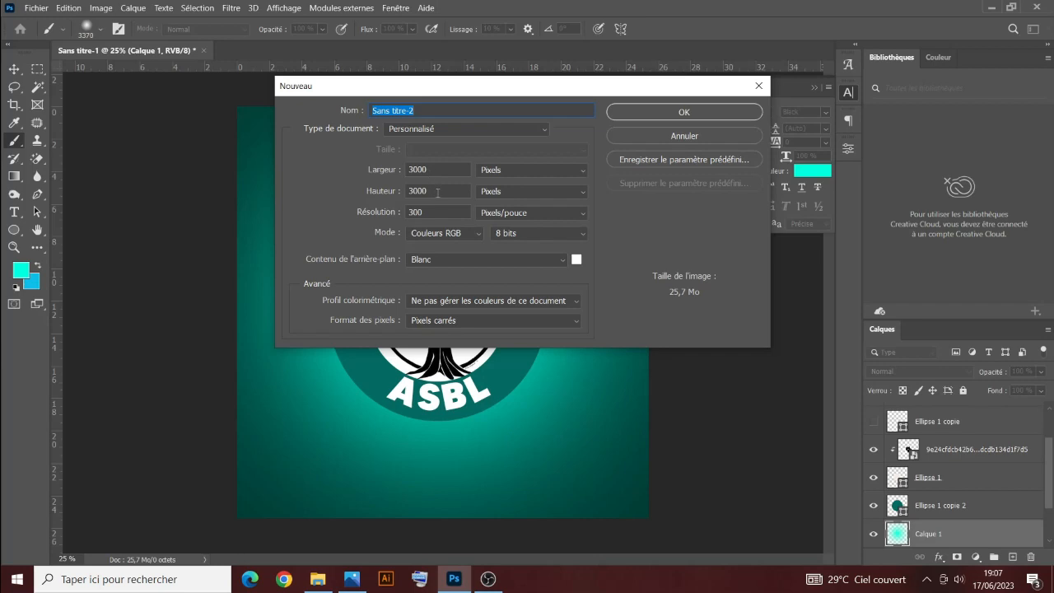
pyautogui.click(671, 112)
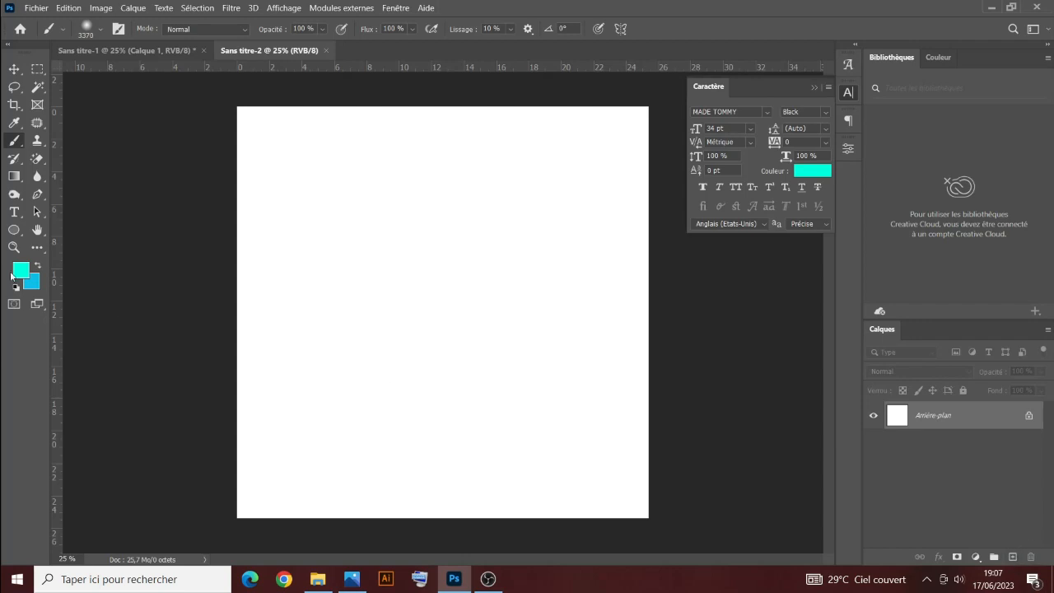
# Step: Draw a circle about 904 px in diameter near the middle of the canvas and fill it with black
pyautogui.click(14, 229)
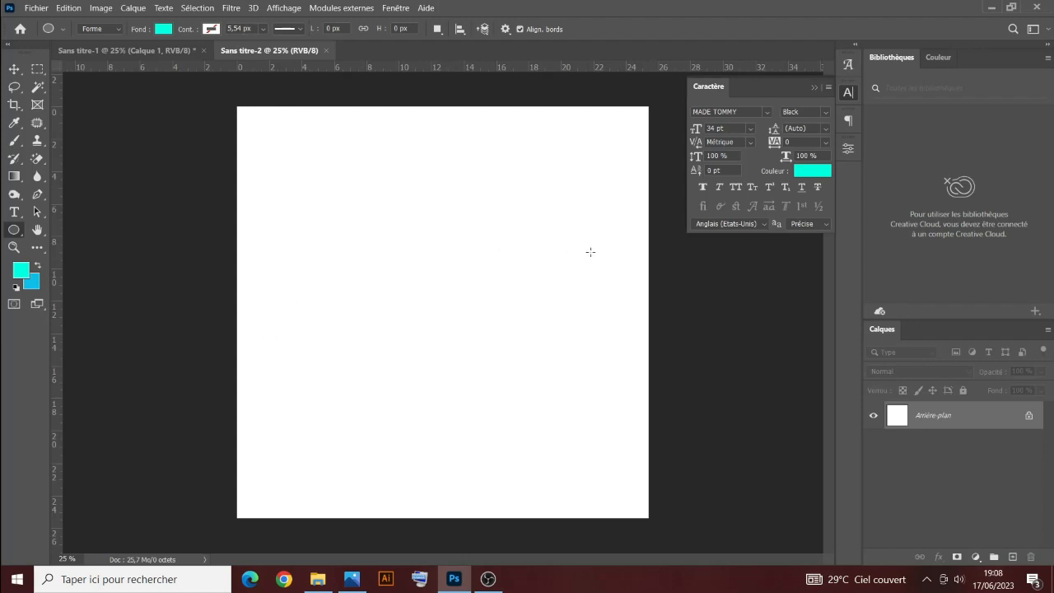
pyautogui.moveTo(384, 234); pyautogui.dragTo(507, 374)
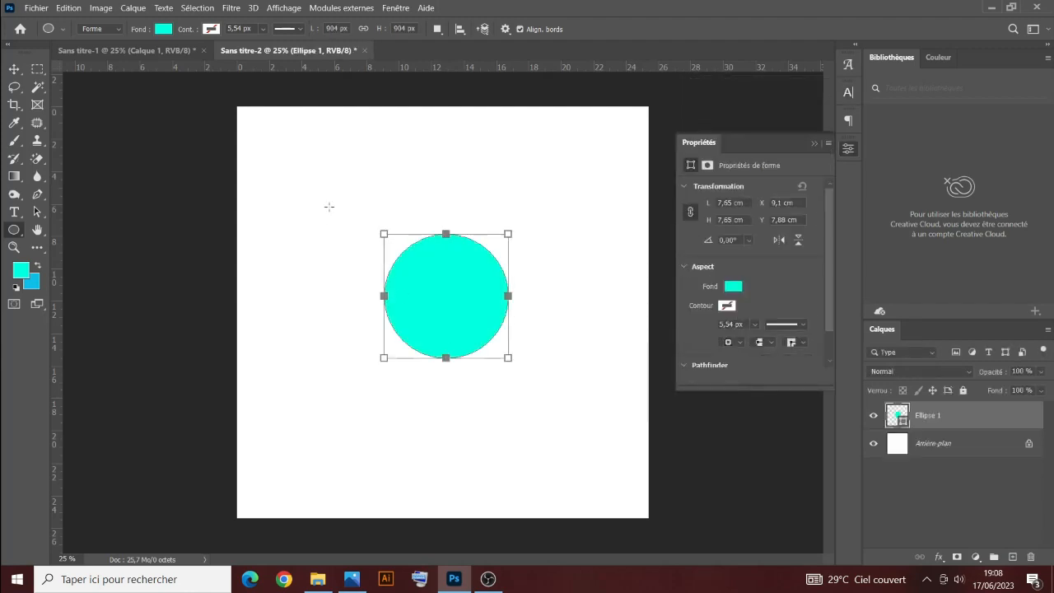
pyautogui.click(164, 30)
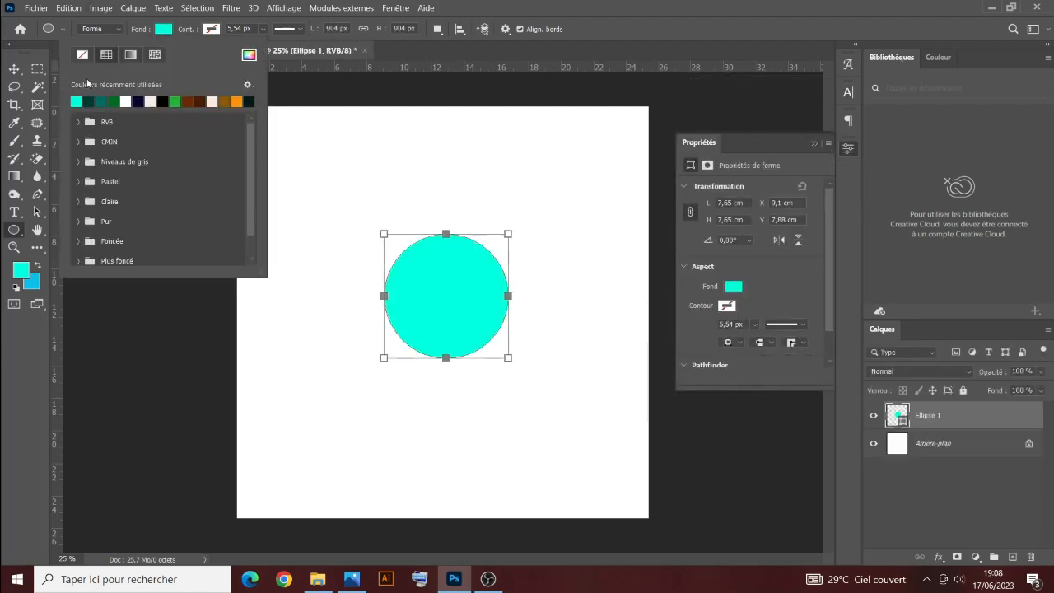
pyautogui.click(126, 100)
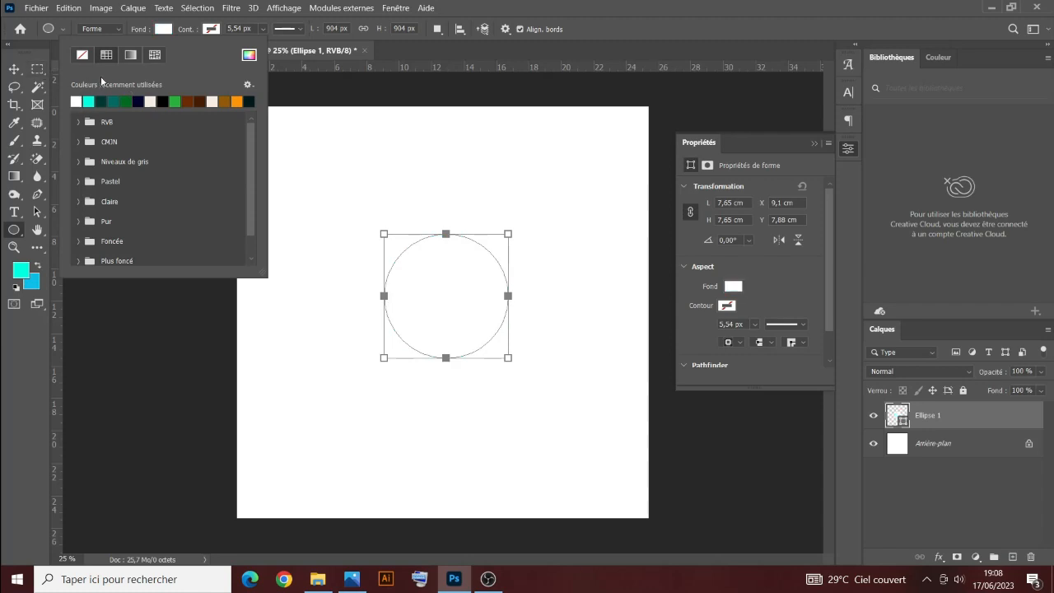
pyautogui.click(164, 101)
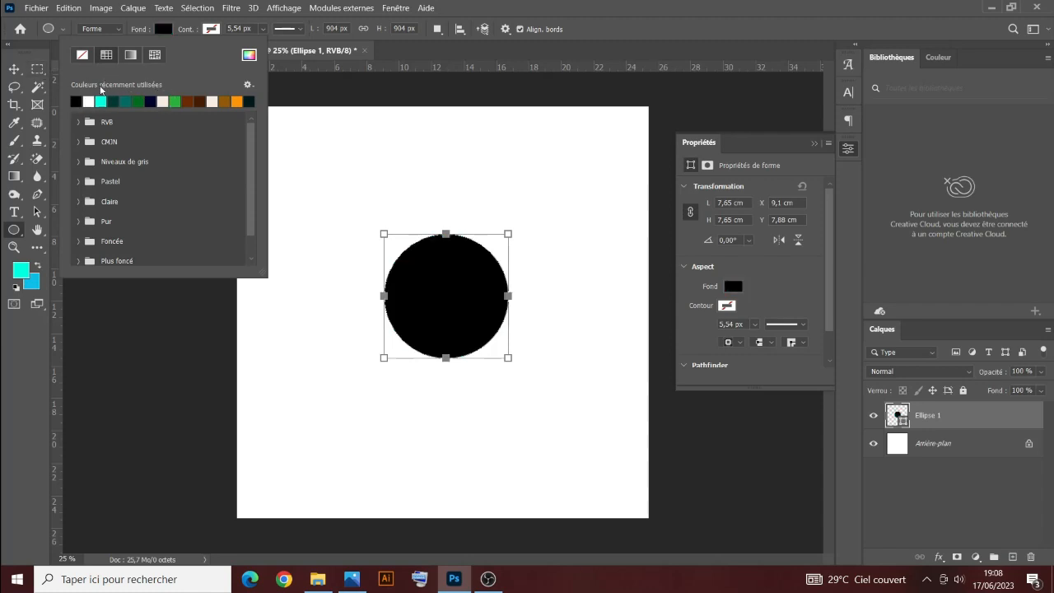
# Step: Move the black circle slightly down and to the left, then deselect it
pyautogui.click(14, 69)
pyautogui.moveTo(443, 300); pyautogui.dragTo(433, 315)
pyautogui.click(361, 195)
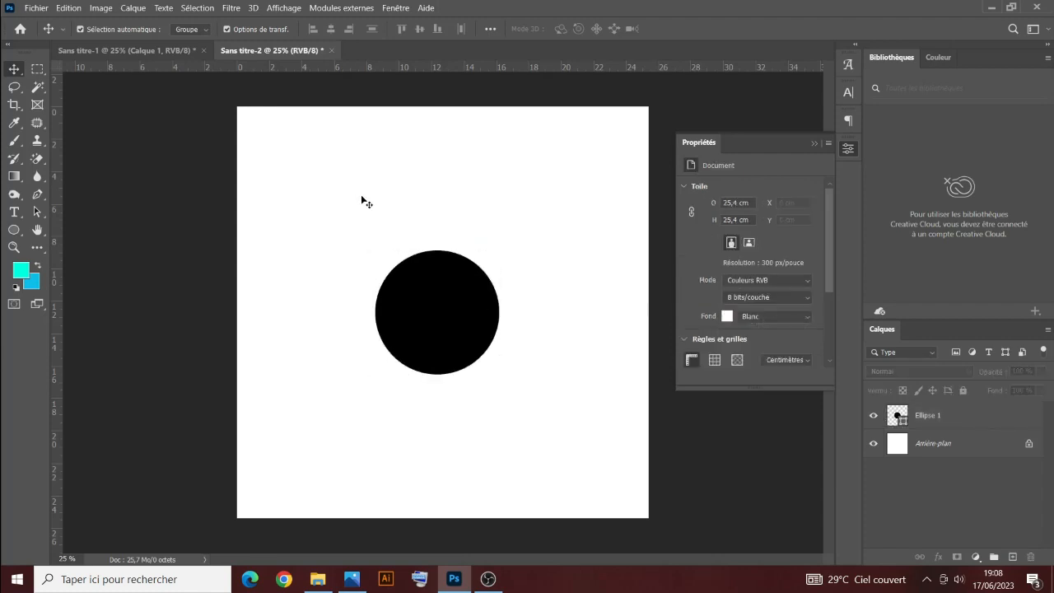
# Step: Add the text "FORCE DU PROGRES" along the outside of the black circle, starting from its upper-left edge
pyautogui.click(926, 425)
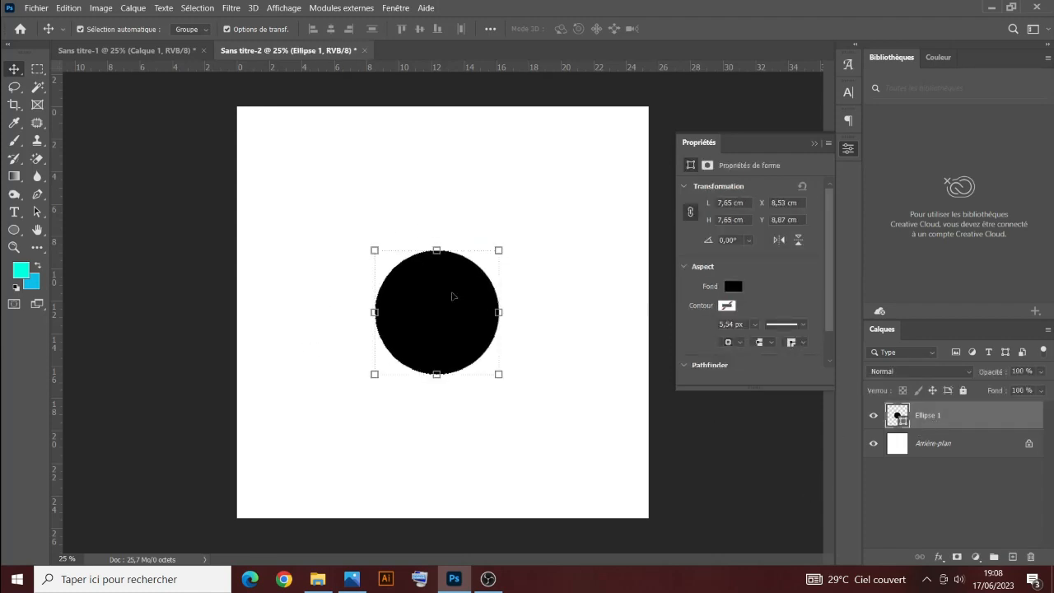
pyautogui.click(13, 213)
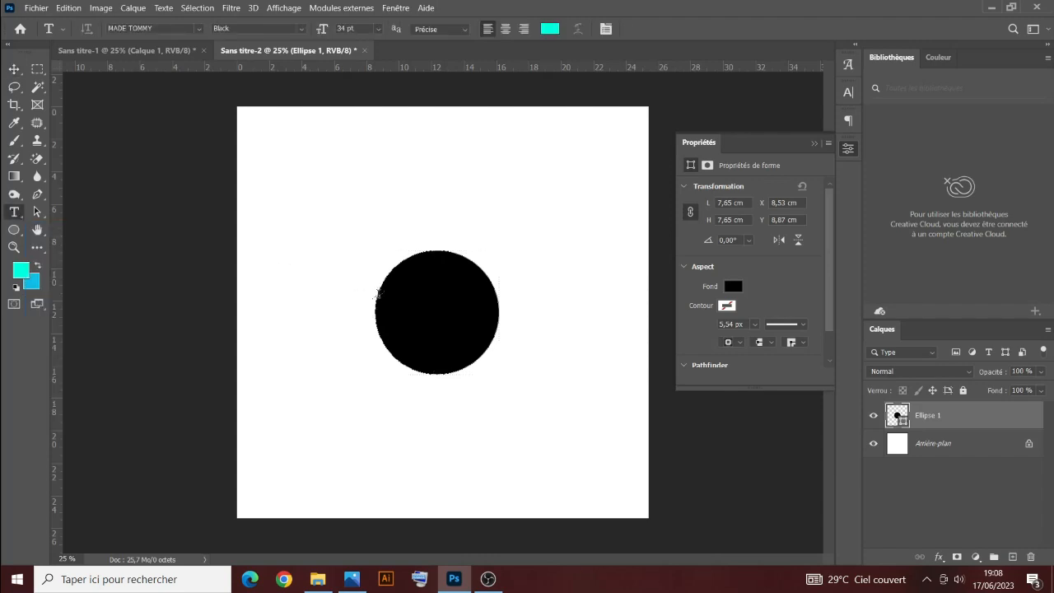
pyautogui.click(377, 294)
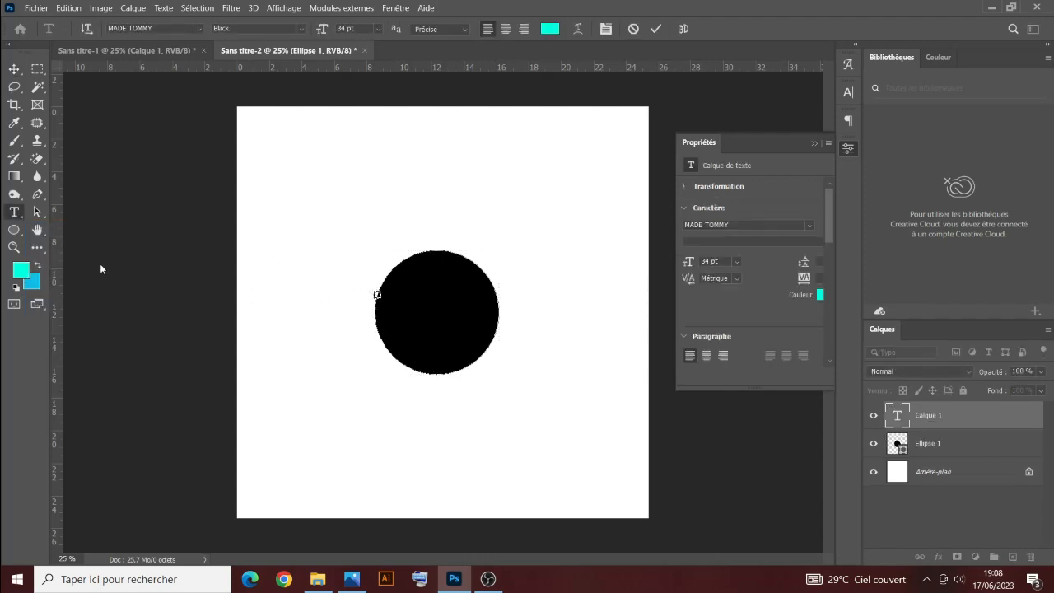
pyautogui.write('FORCE')
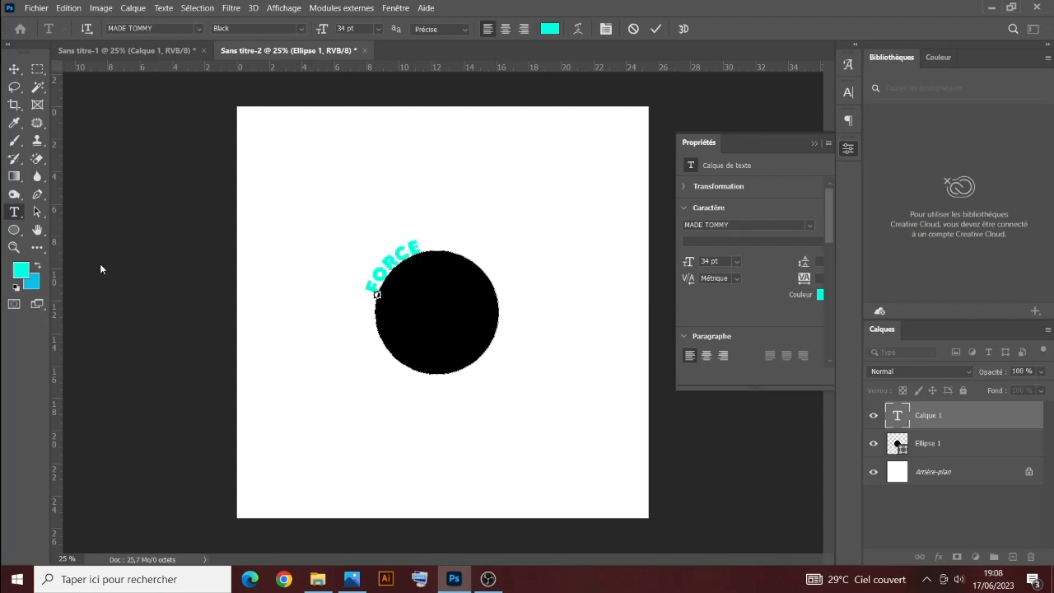
pyautogui.write(' DU PRO')
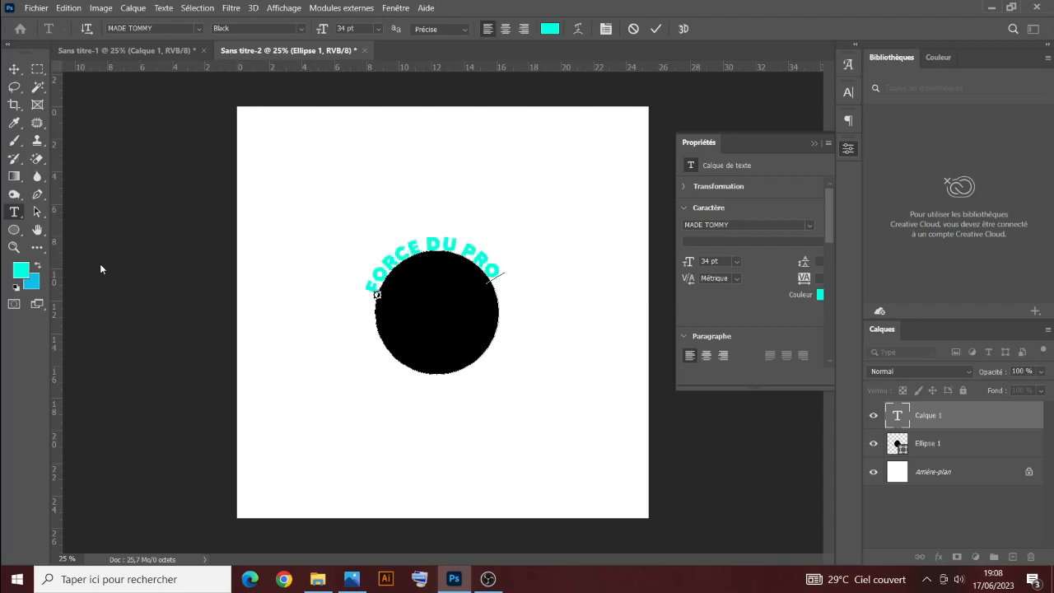
pyautogui.write('GRES')
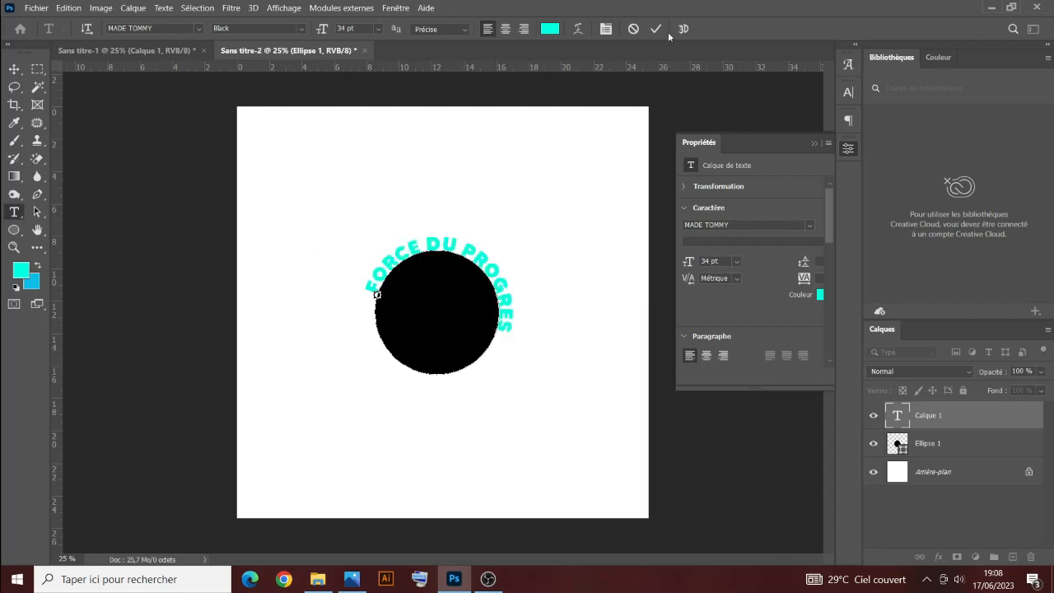
# Step: Change the colour of the whole curved text to black (000000)
pyautogui.hotkey('ctrl', 'a')
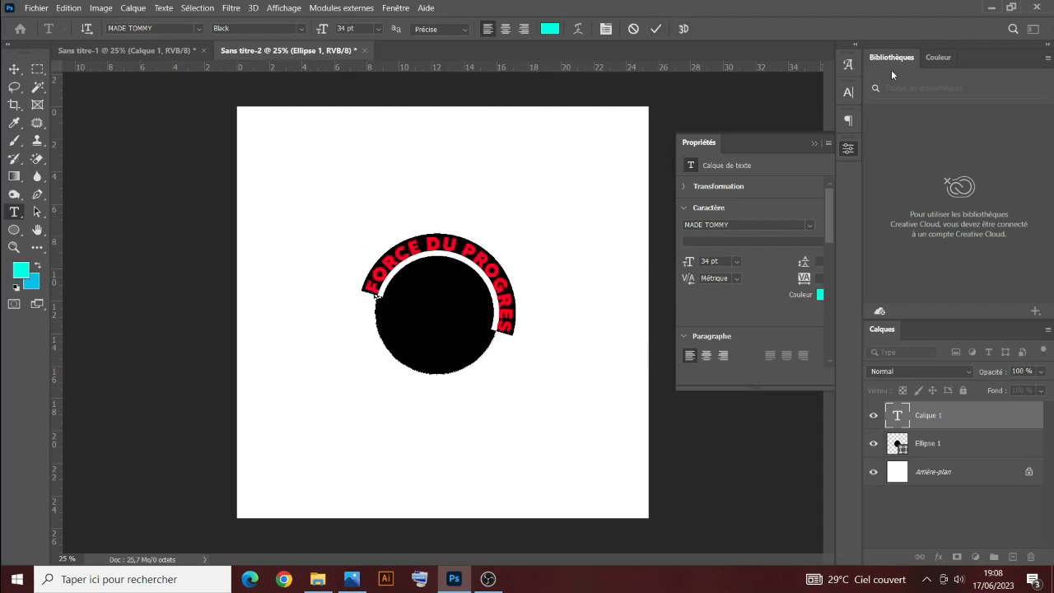
pyautogui.click(849, 93)
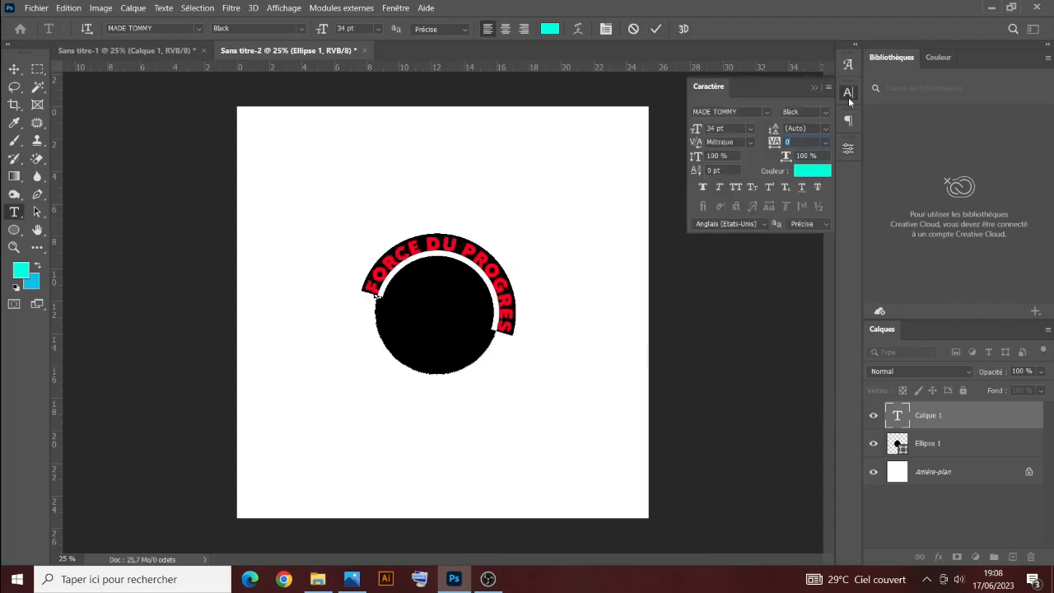
pyautogui.click(849, 92)
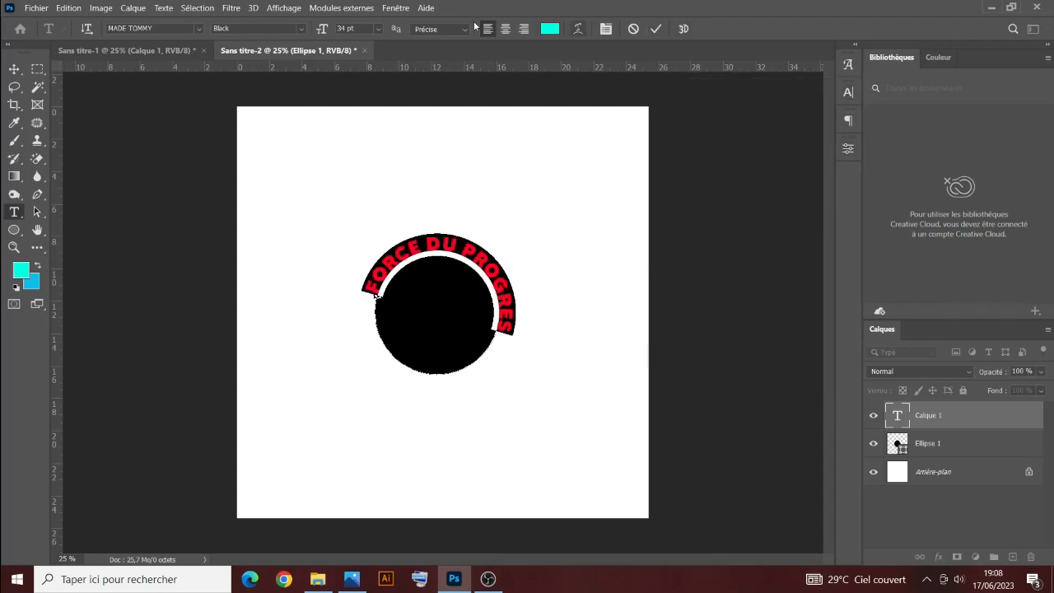
pyautogui.click(543, 30)
pyautogui.moveTo(676, 246); pyautogui.dragTo(608, 385)
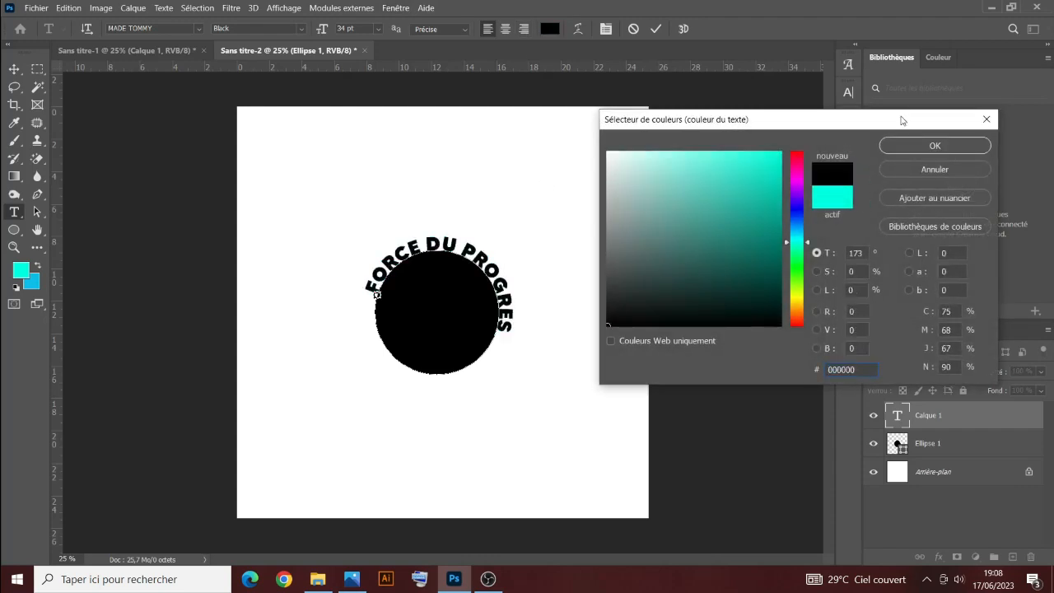
pyautogui.click(935, 146)
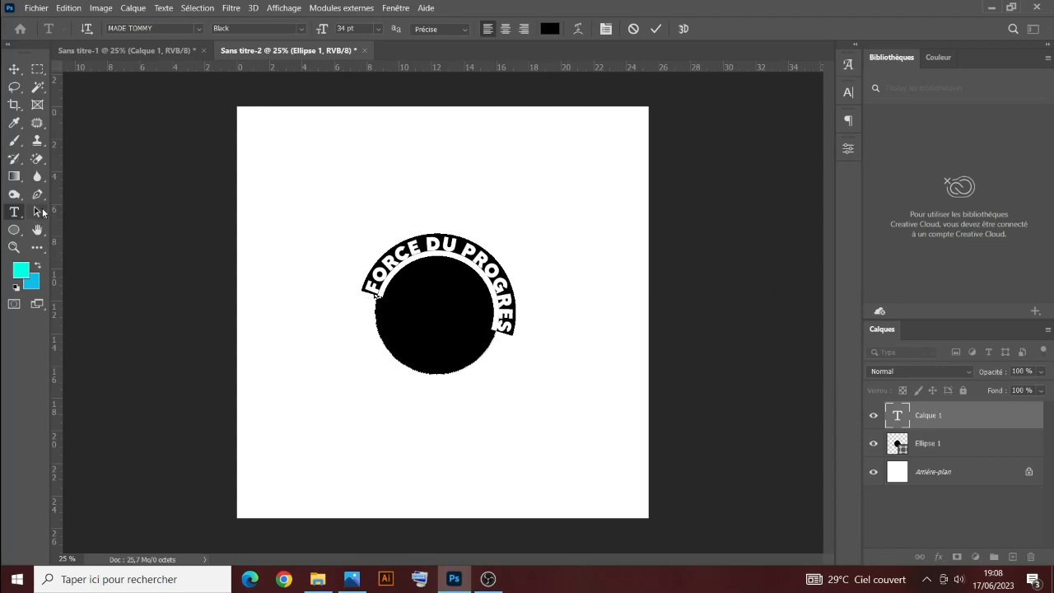
# Step: Slide the curved text along its path until it is centred over the circle's upper half, and place a horizontal guide through the circle's centre
pyautogui.click(39, 213)
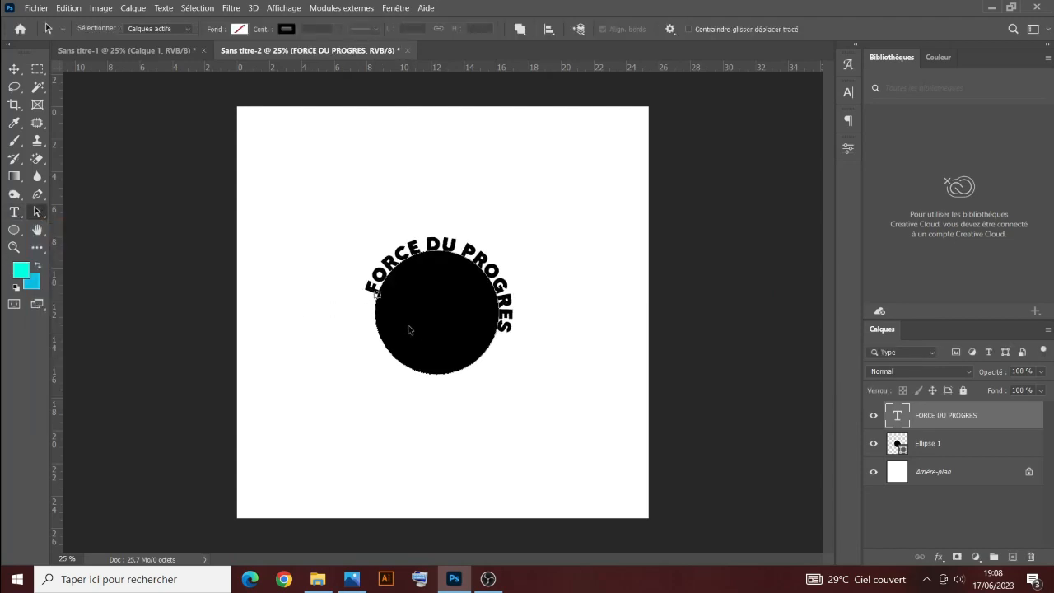
pyautogui.moveTo(375, 292); pyautogui.dragTo(384, 347)
pyautogui.moveTo(376, 294); pyautogui.dragTo(497, 292)
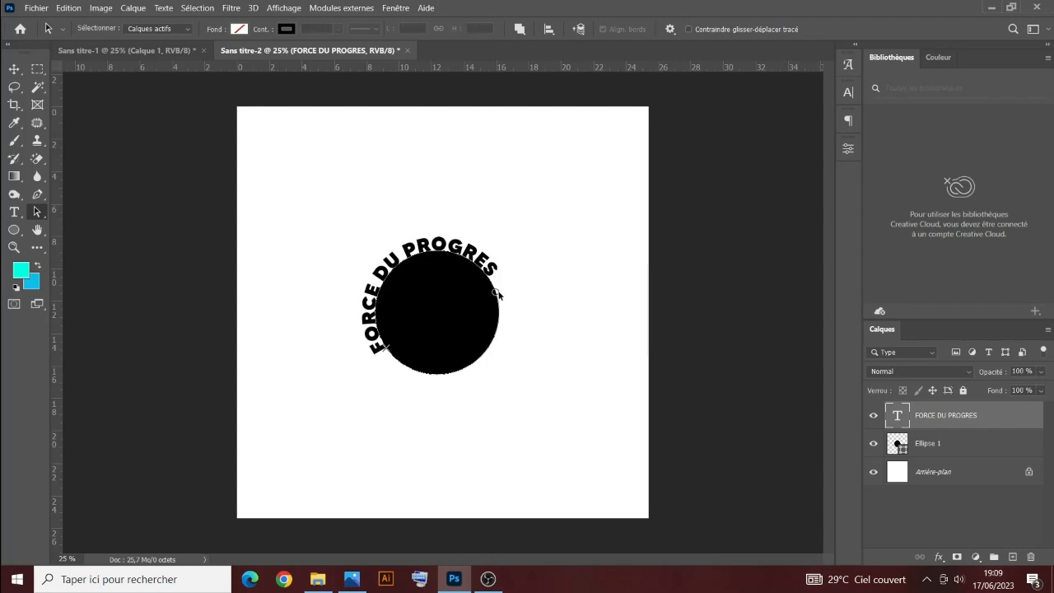
pyautogui.moveTo(496, 293)
pyautogui.mouseDown()
pyautogui.moveTo(498, 323)
pyautogui.moveTo(499, 312)
pyautogui.mouseUp()
pyautogui.moveTo(425, 244); pyautogui.dragTo(346, 318)
pyautogui.moveTo(499, 314); pyautogui.dragTo(497, 336)
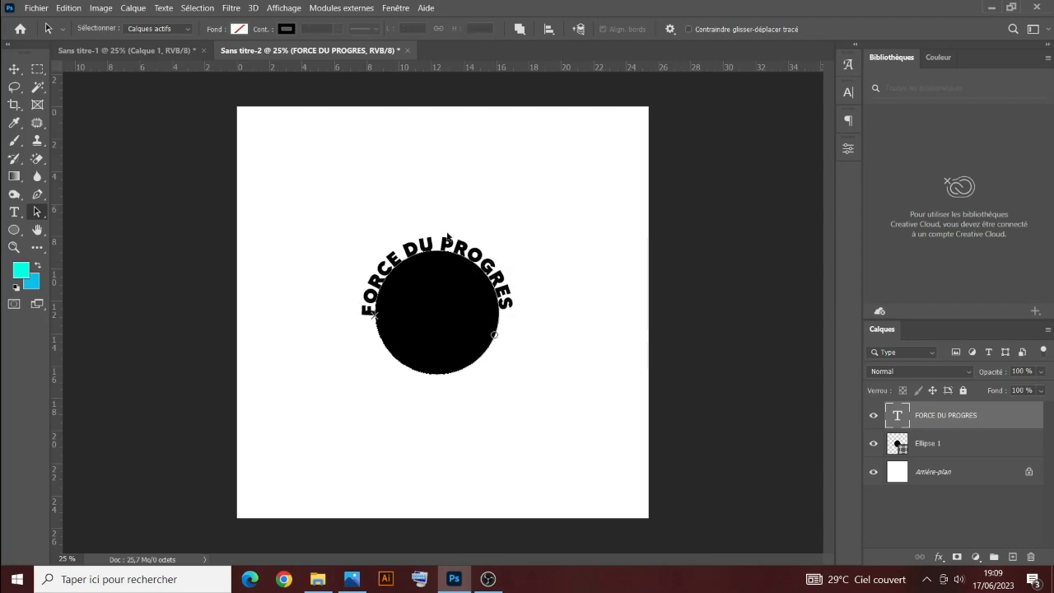
pyautogui.moveTo(446, 239); pyautogui.dragTo(354, 313)
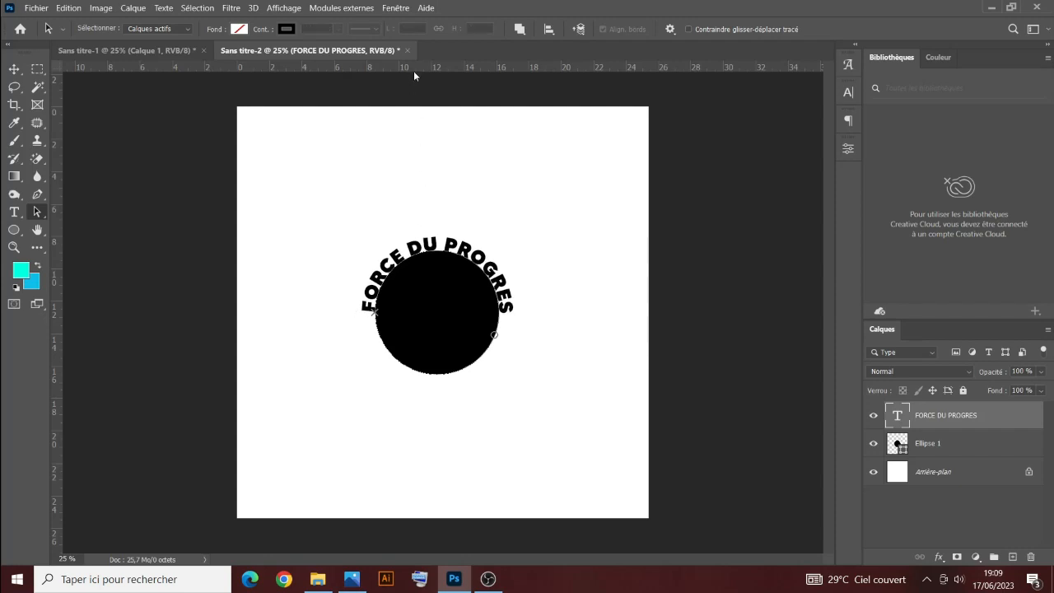
pyautogui.moveTo(417, 64); pyautogui.dragTo(412, 311)
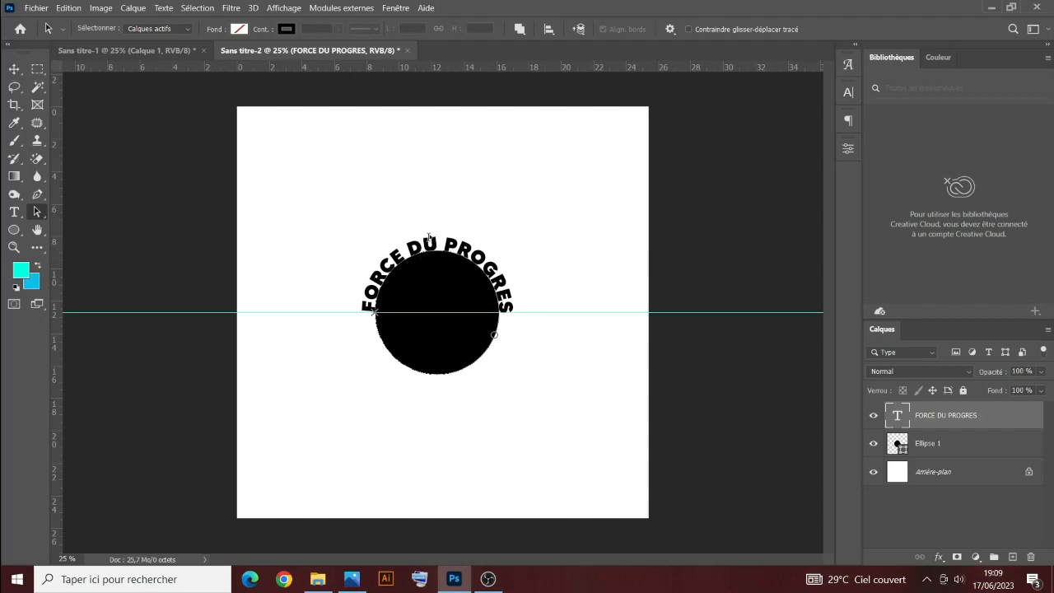
# Step: Duplicate the Ellipse 1 layer and give the copy no fill and a black stroke
pyautogui.click(943, 444)
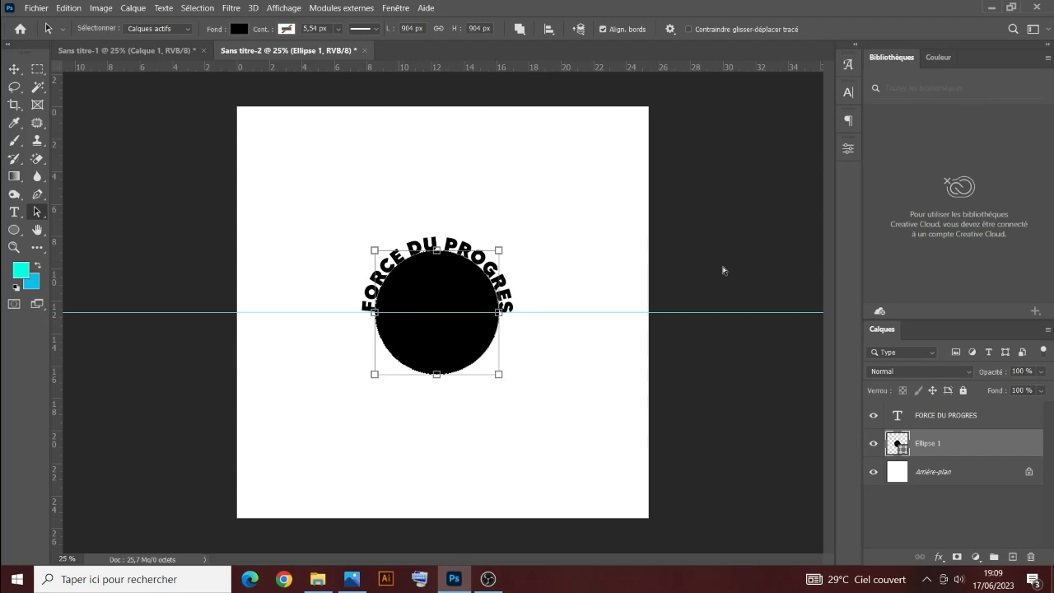
pyautogui.hotkey('ctrl', 'j')
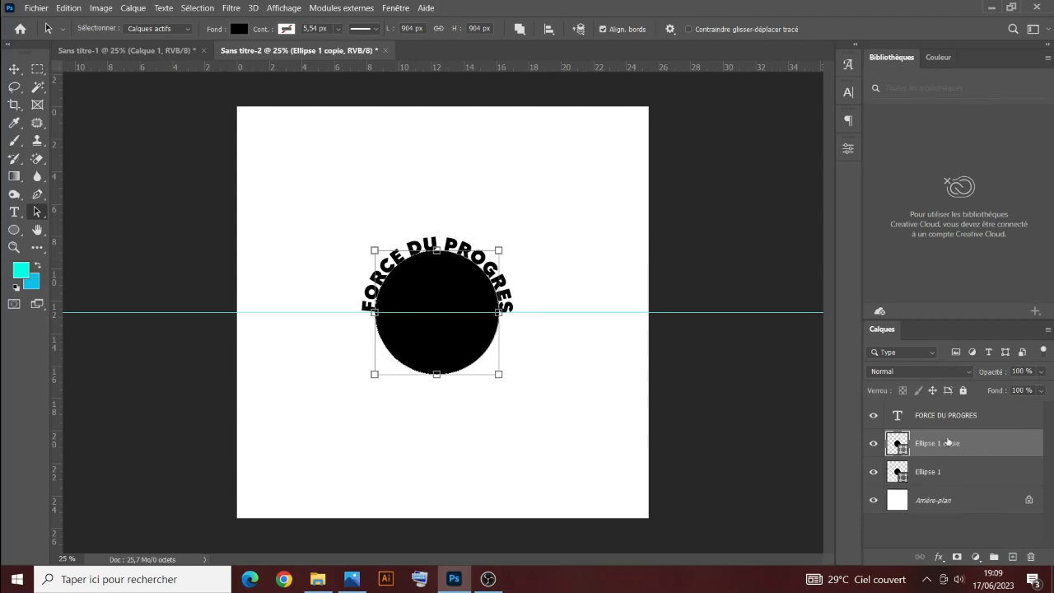
pyautogui.click(14, 230)
pyautogui.click(163, 28)
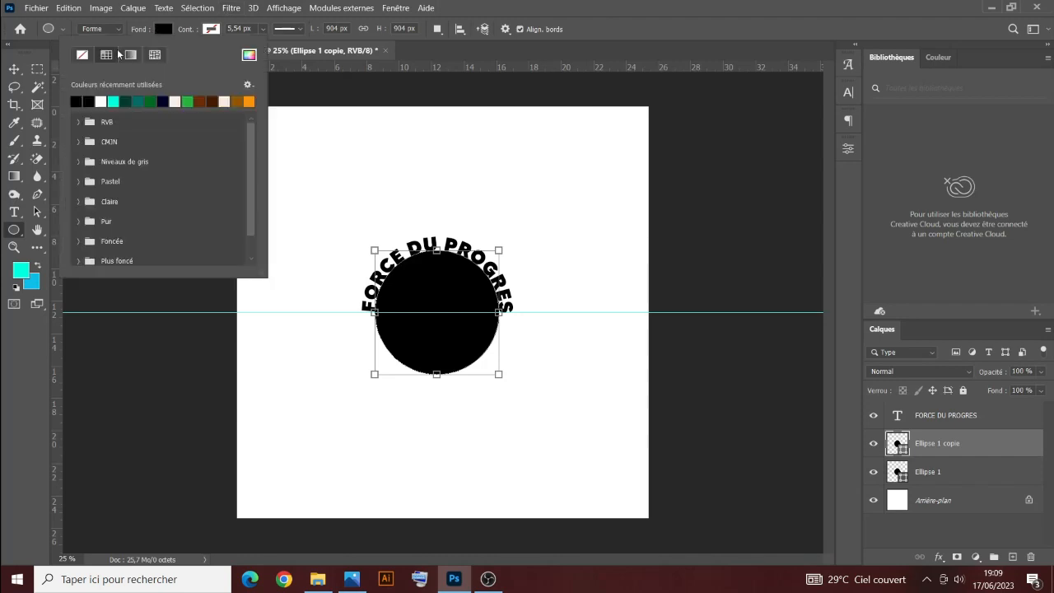
pyautogui.click(82, 54)
pyautogui.click(212, 28)
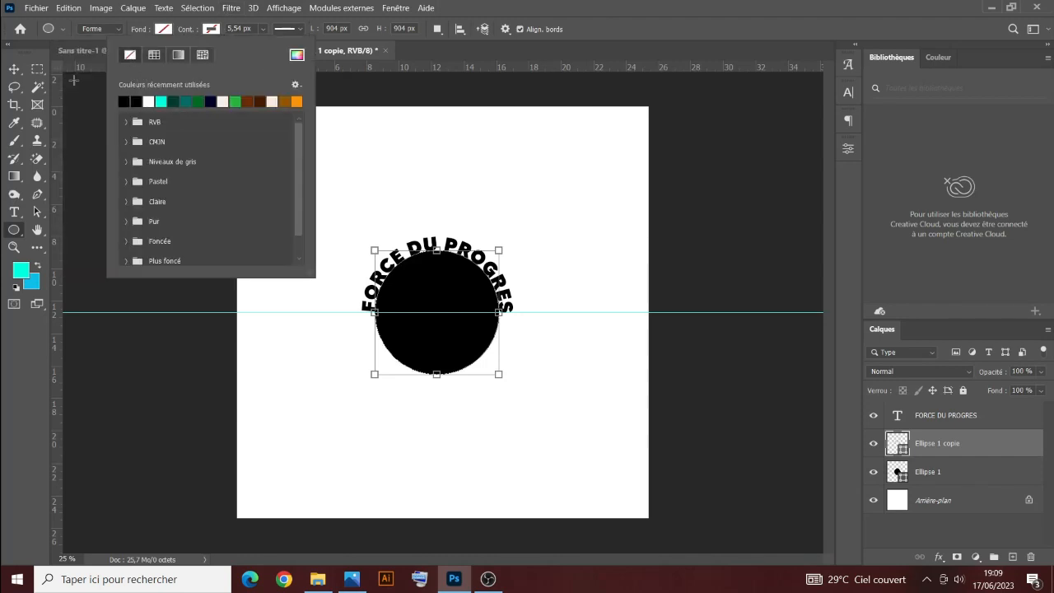
pyautogui.click(124, 101)
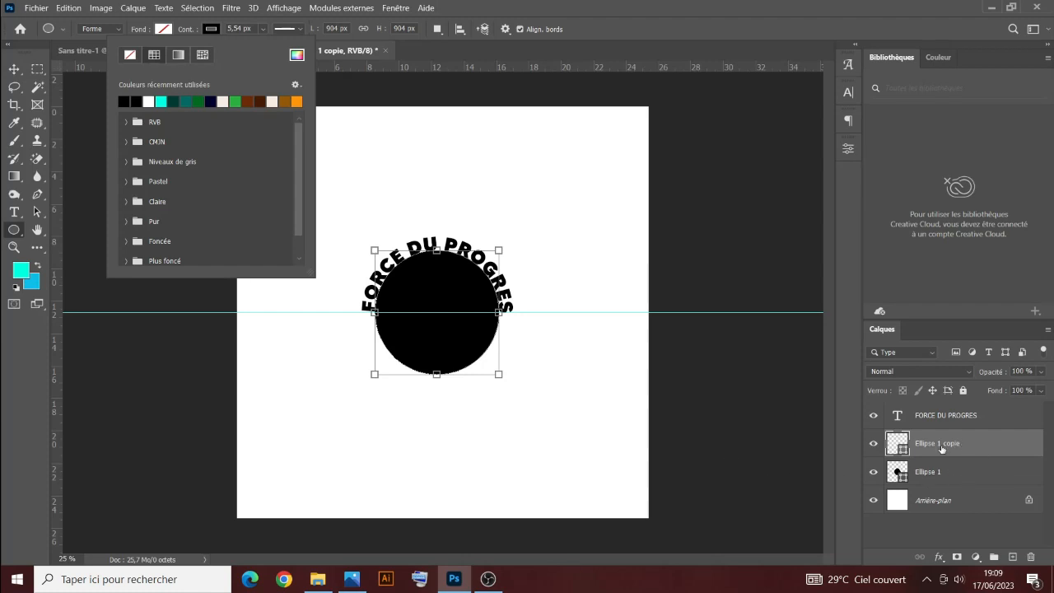
# Step: Enlarge the outlined circle copy from its centre to about 1128 px so that it surrounds the curved text
pyautogui.press('alt')
pyautogui.click(498, 376)
pyautogui.moveTo(501, 377); pyautogui.dragTo(514, 389)
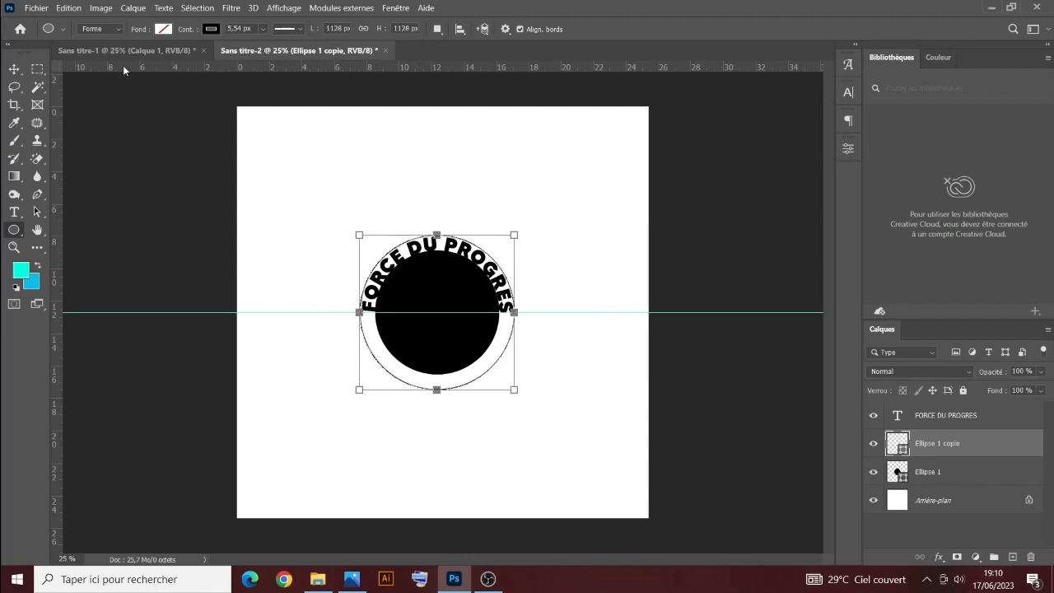
# Step: Add the text "ASBL" along the path of the outlined circle, starting at its lower-left part
pyautogui.click(16, 212)
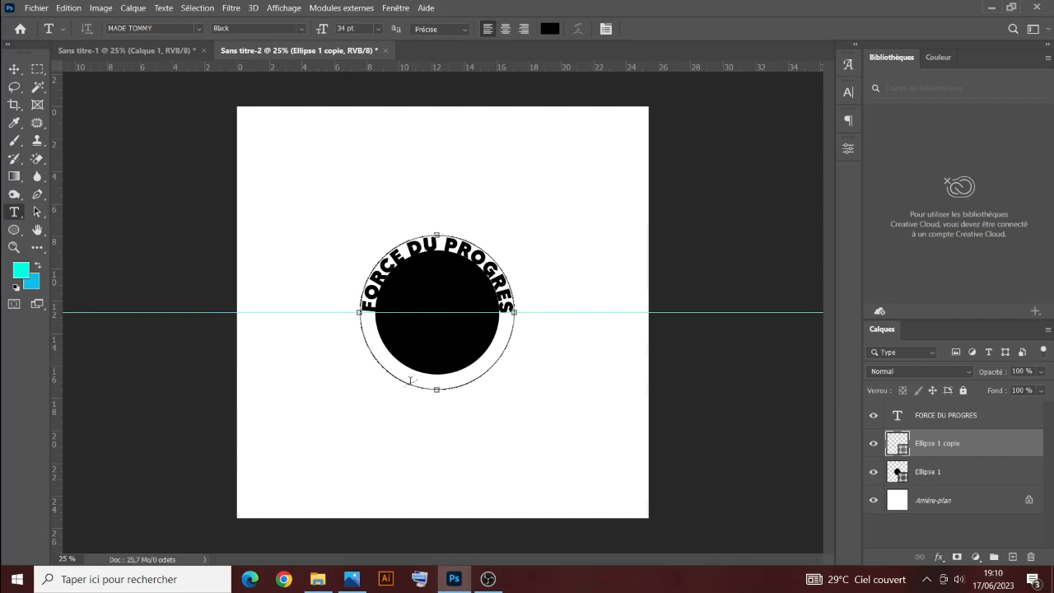
pyautogui.click(408, 384)
pyautogui.write('A')
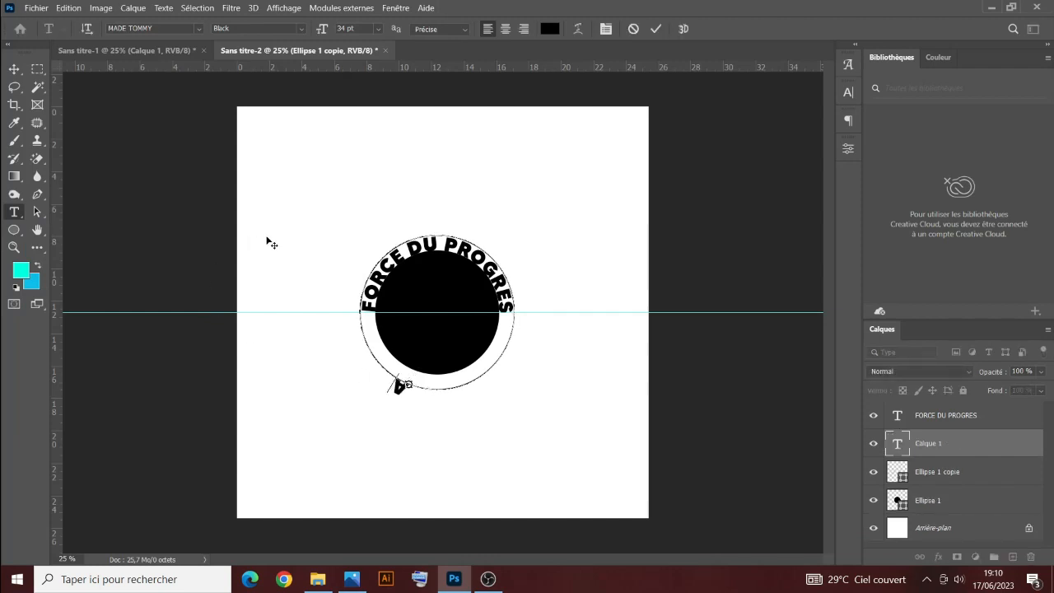
pyautogui.write('SBL')
pyautogui.hotkey('ctrl', 'a')
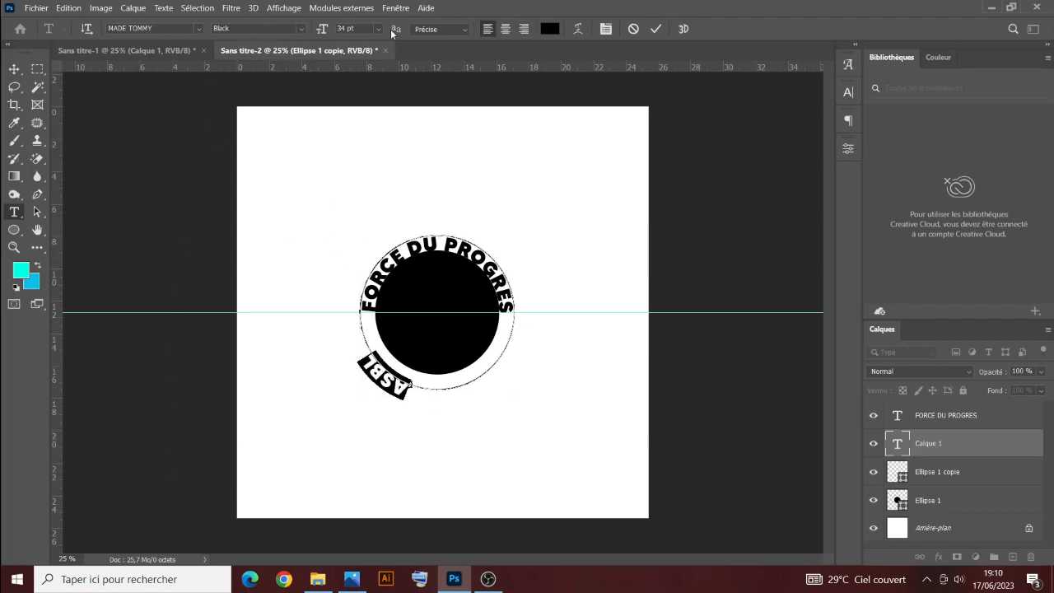
pyautogui.moveTo(322, 30); pyautogui.dragTo(322, 31)
# Step: Flip the "ASBL" text to the inside of the circle path so it reads upright below the black circle
pyautogui.click(36, 212)
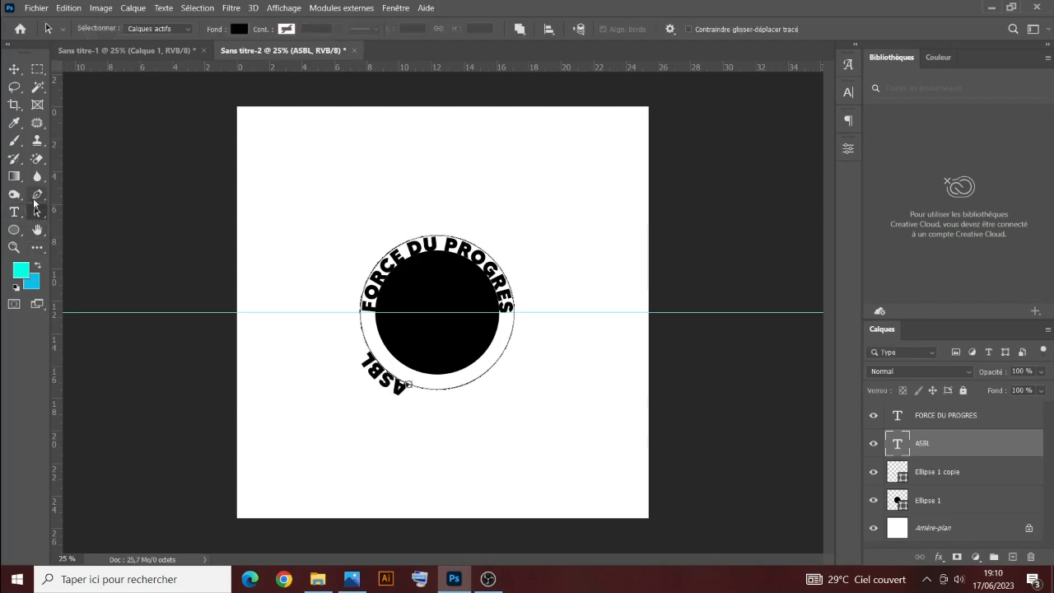
pyautogui.moveTo(408, 384); pyautogui.dragTo(392, 373)
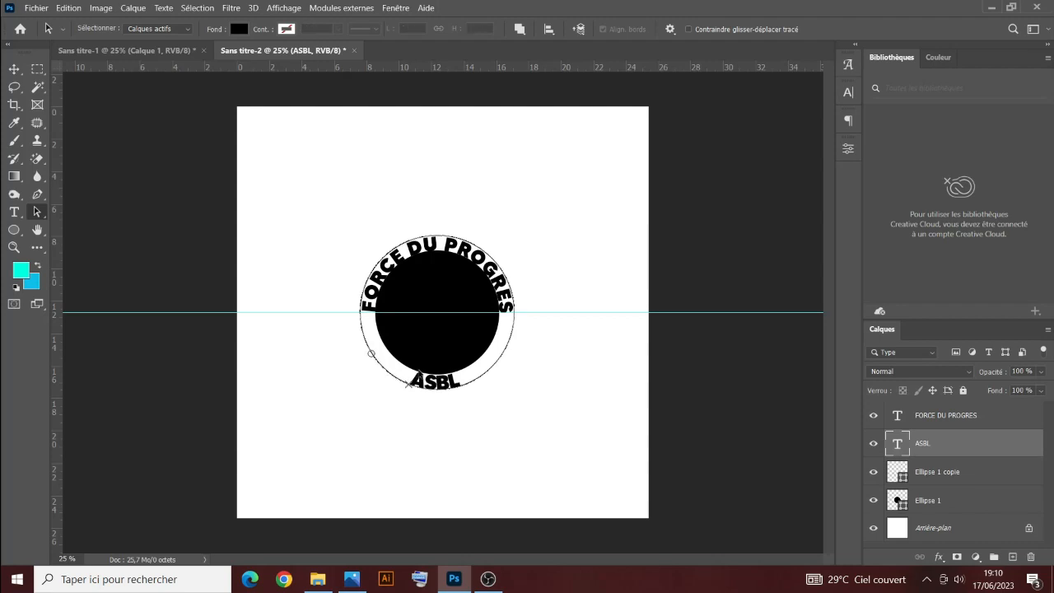
# Step: Set the "ASBL" text on the circle path to 45 pt with a tracking of 100
pyautogui.moveTo(409, 384); pyautogui.dragTo(409, 385)
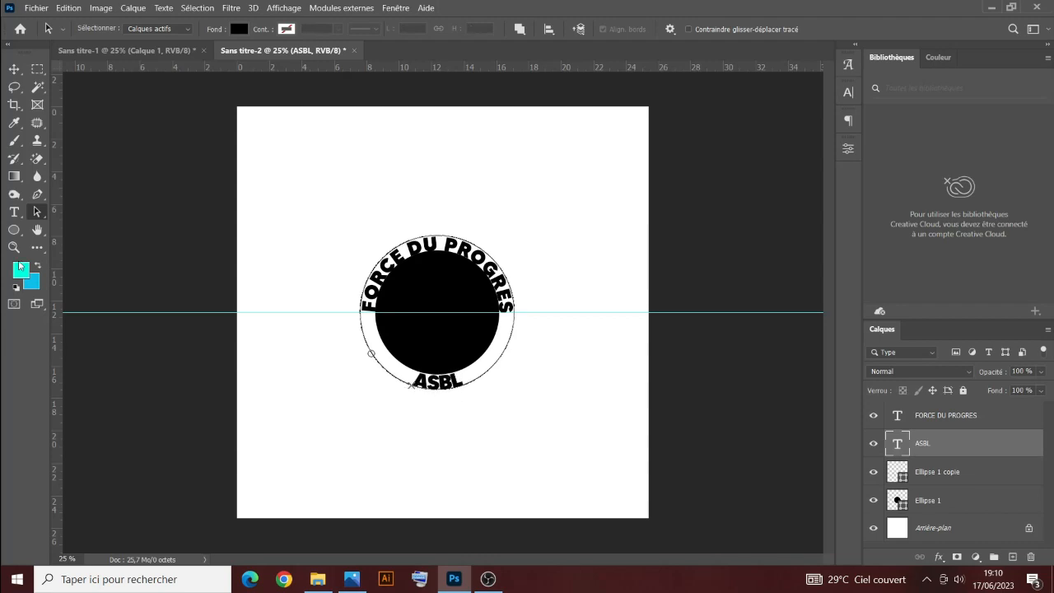
pyautogui.click(15, 212)
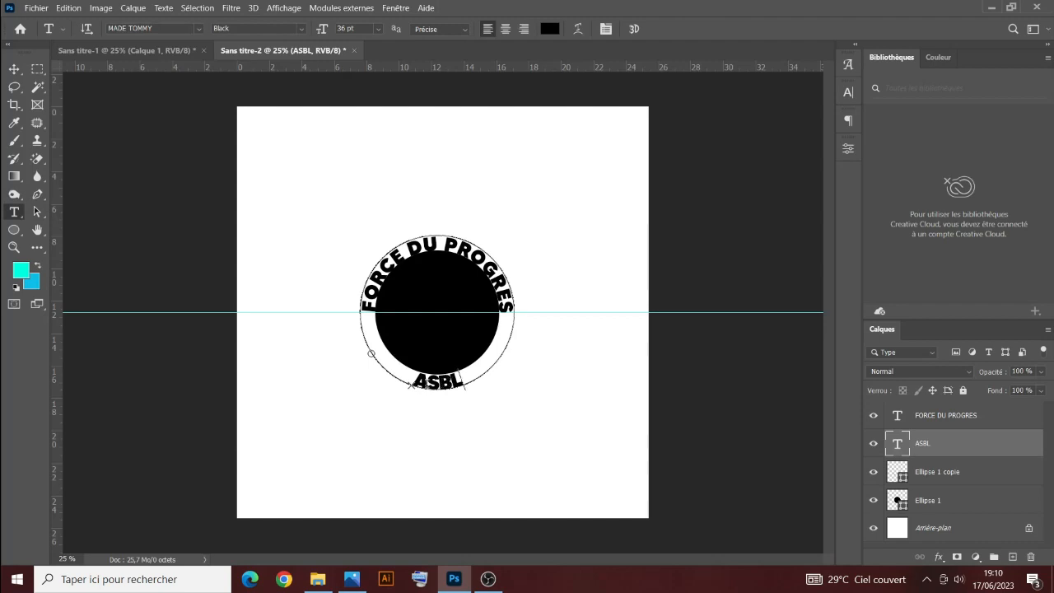
pyautogui.click(411, 385)
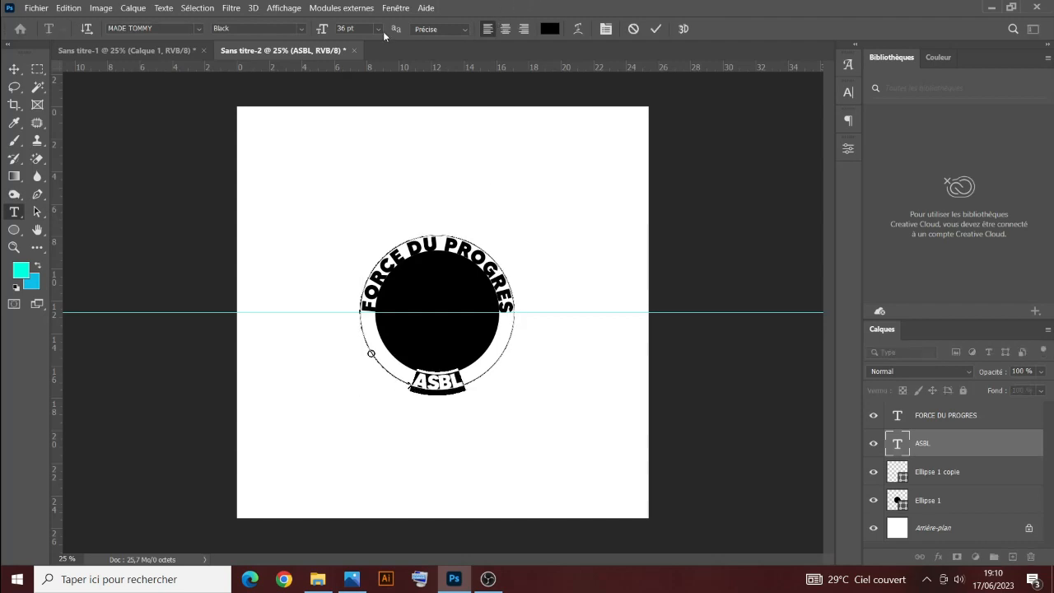
pyautogui.moveTo(322, 30); pyautogui.dragTo(858, 48)
pyautogui.click(857, 94)
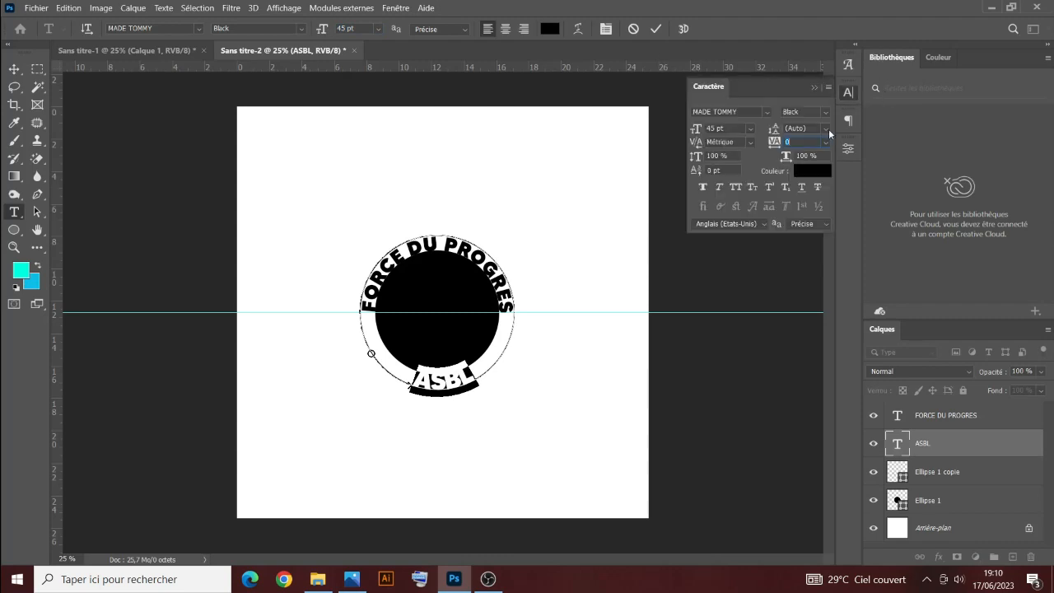
pyautogui.moveTo(775, 142); pyautogui.dragTo(789, 144)
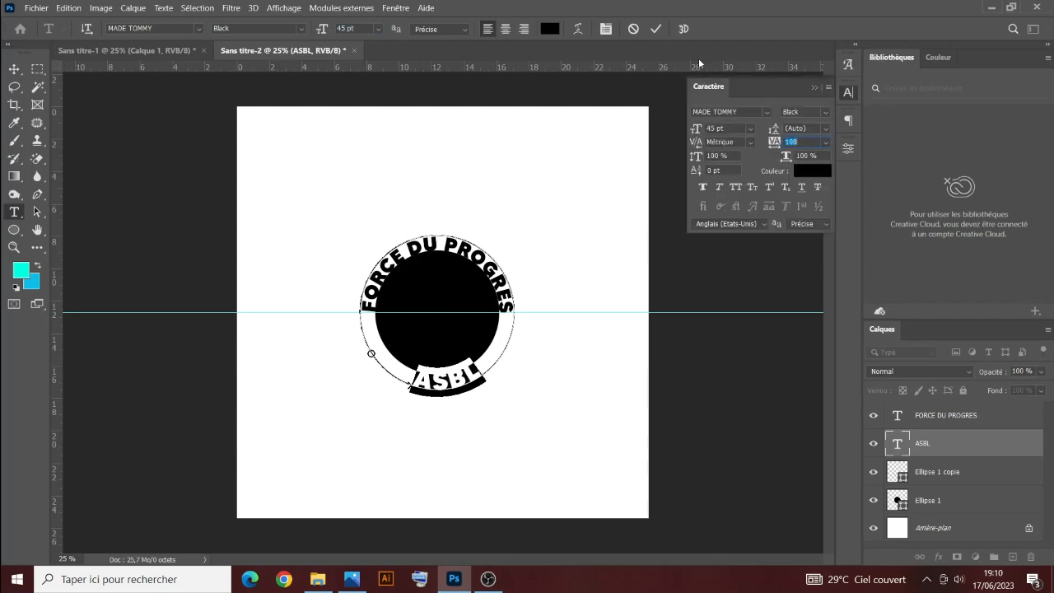
pyautogui.click(659, 30)
# Step: Slide the "ASBL" text back along its circle path to centre it below the black circle
pyautogui.click(37, 211)
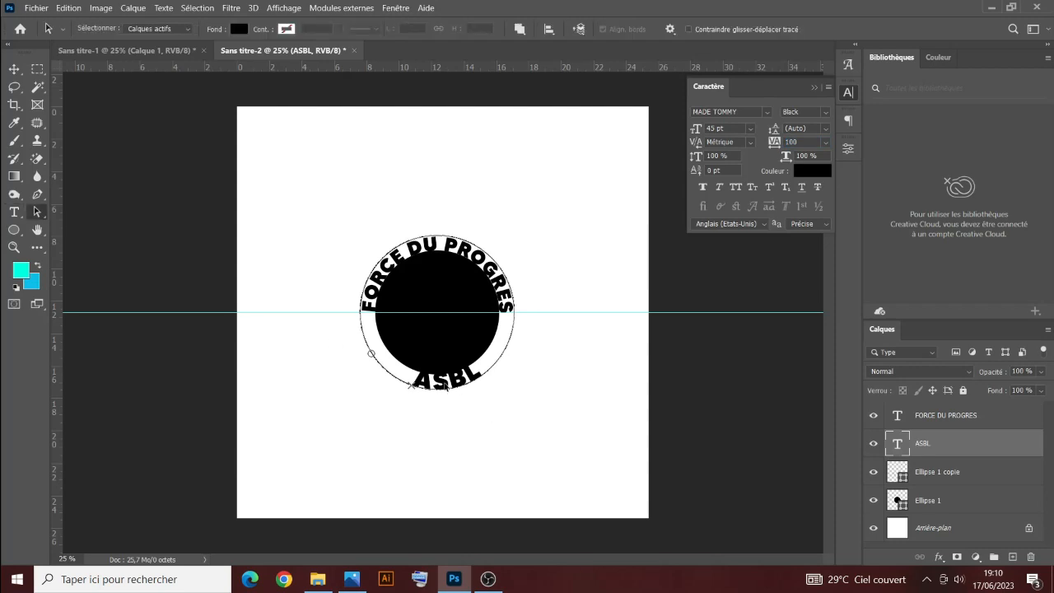
pyautogui.click(441, 385)
pyautogui.moveTo(428, 388); pyautogui.dragTo(406, 382)
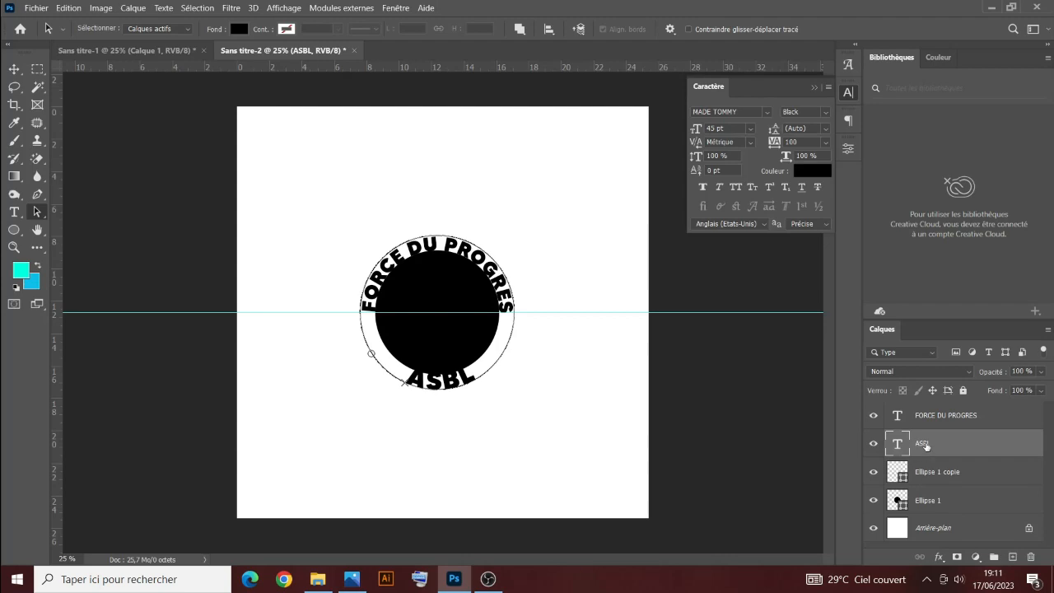
# Step: Hide the outlined circle layer Ellipse 1 copie and shift the "ASBL" text slightly further left along its path
pyautogui.click(934, 472)
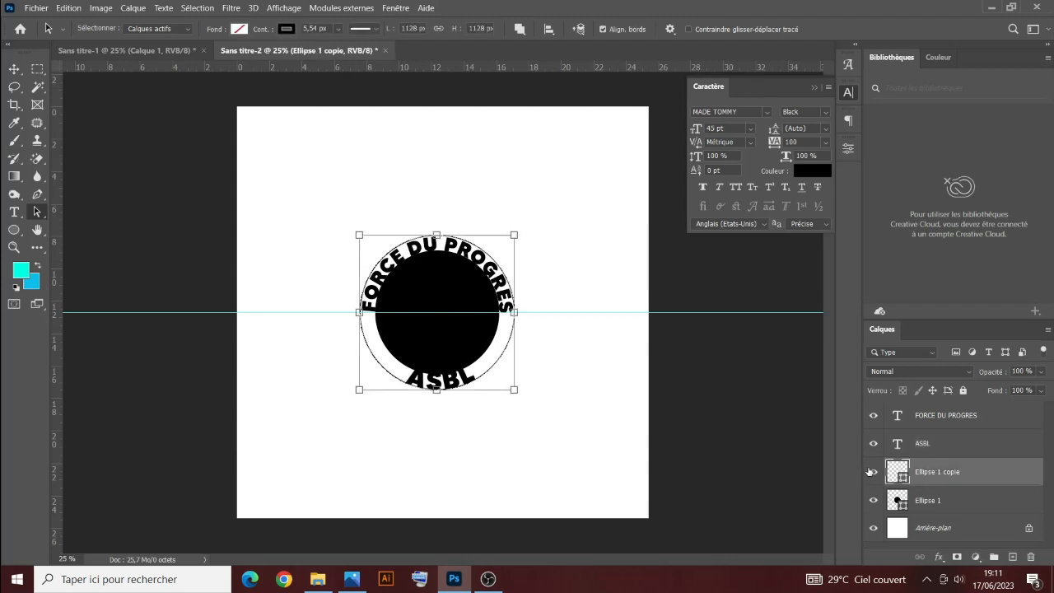
pyautogui.click(873, 472)
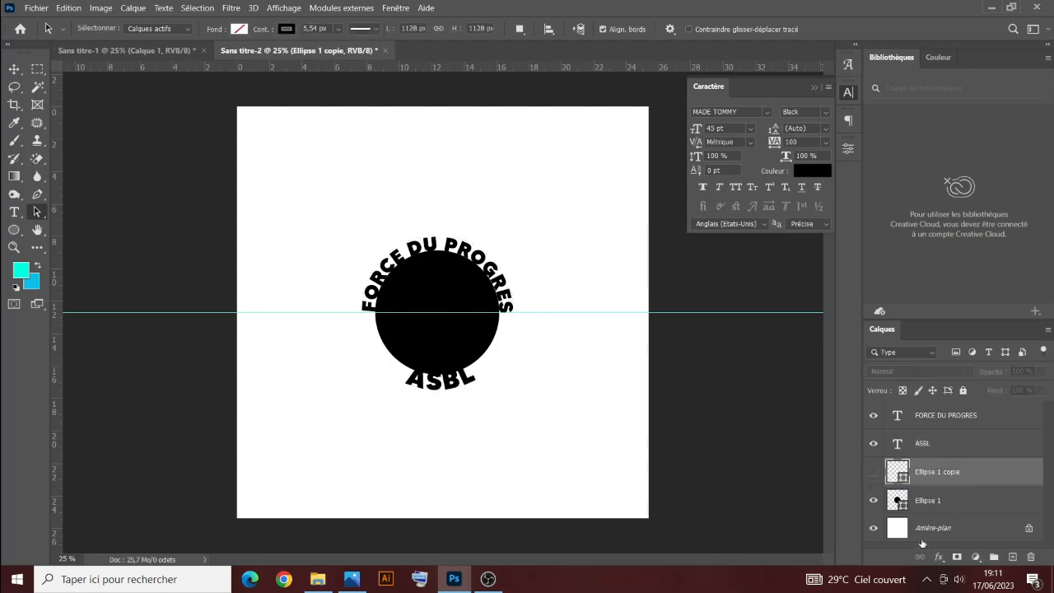
pyautogui.click(964, 498)
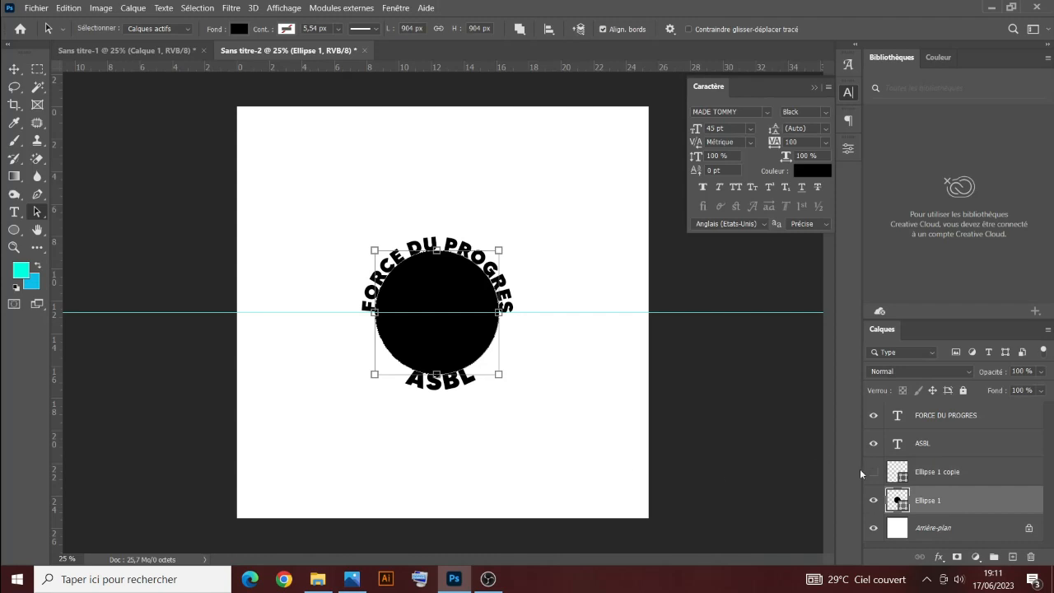
pyautogui.click(944, 449)
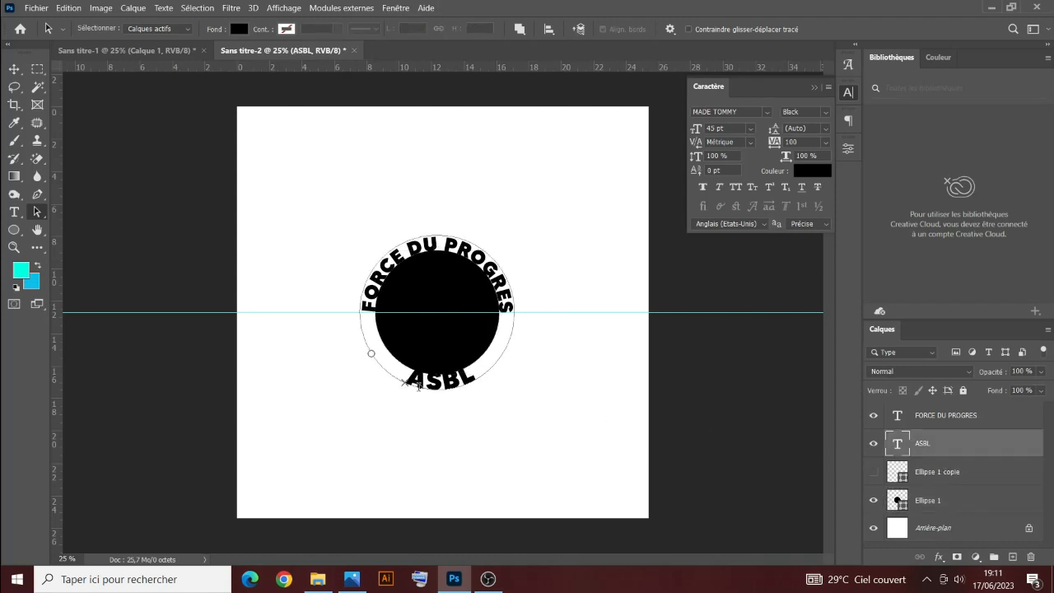
pyautogui.moveTo(421, 384); pyautogui.dragTo(403, 380)
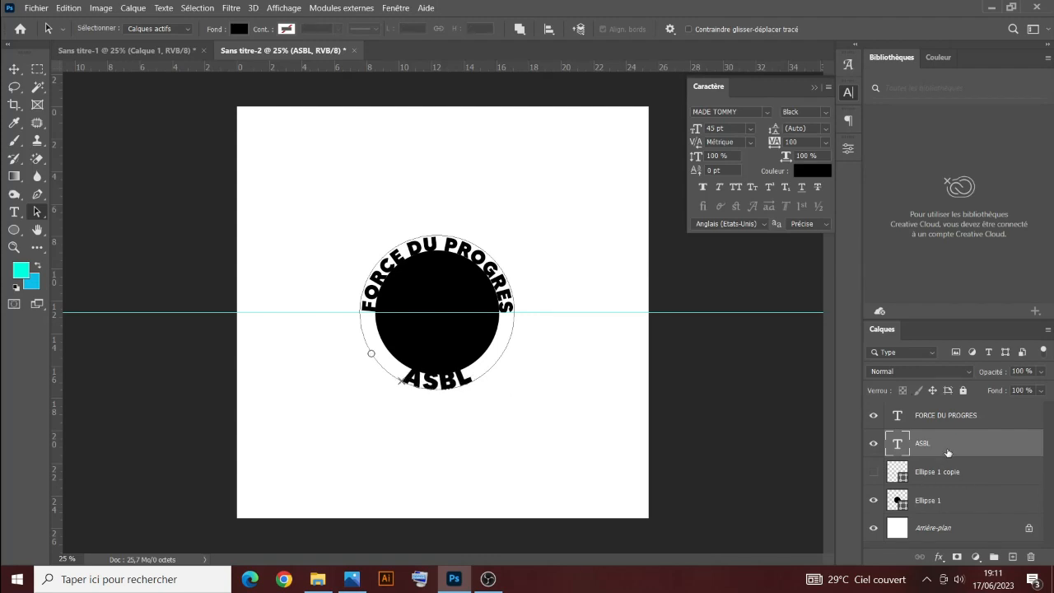
pyautogui.click(954, 502)
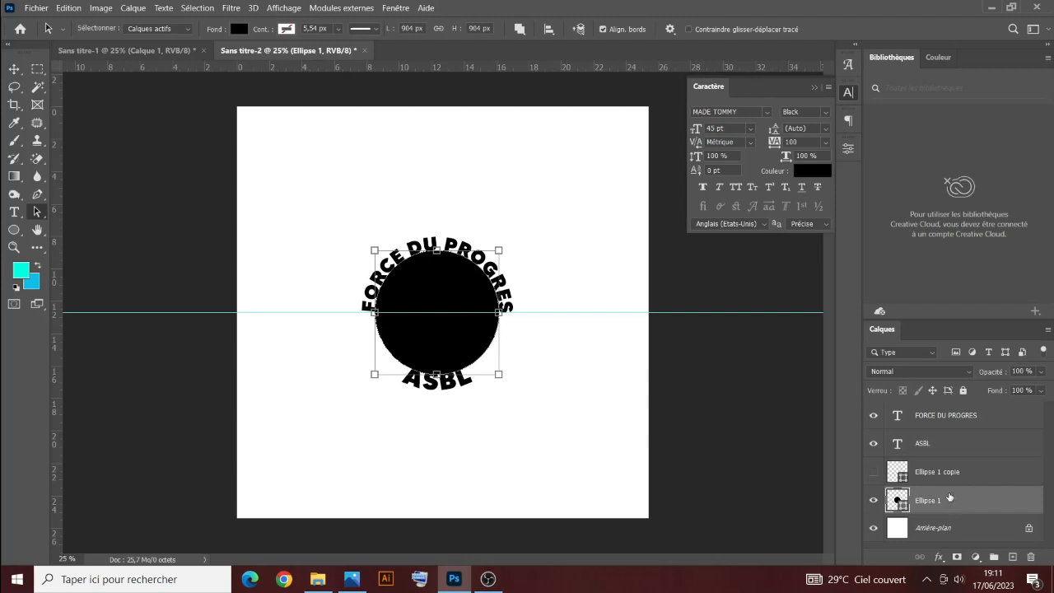
pyautogui.moveTo(500, 376); pyautogui.dragTo(497, 370)
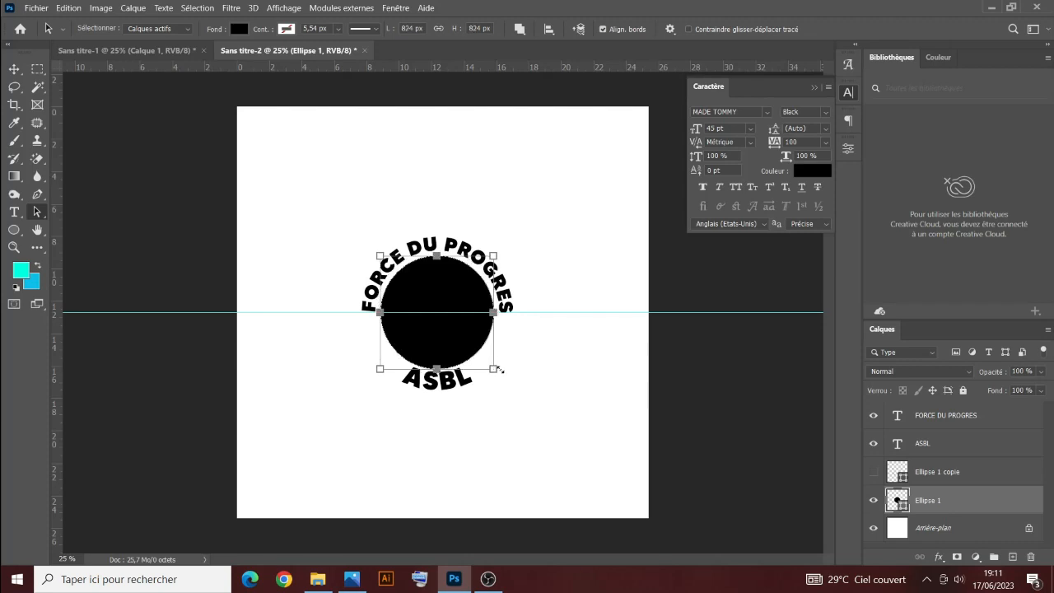
pyautogui.hotkey('ctrl', 'z')
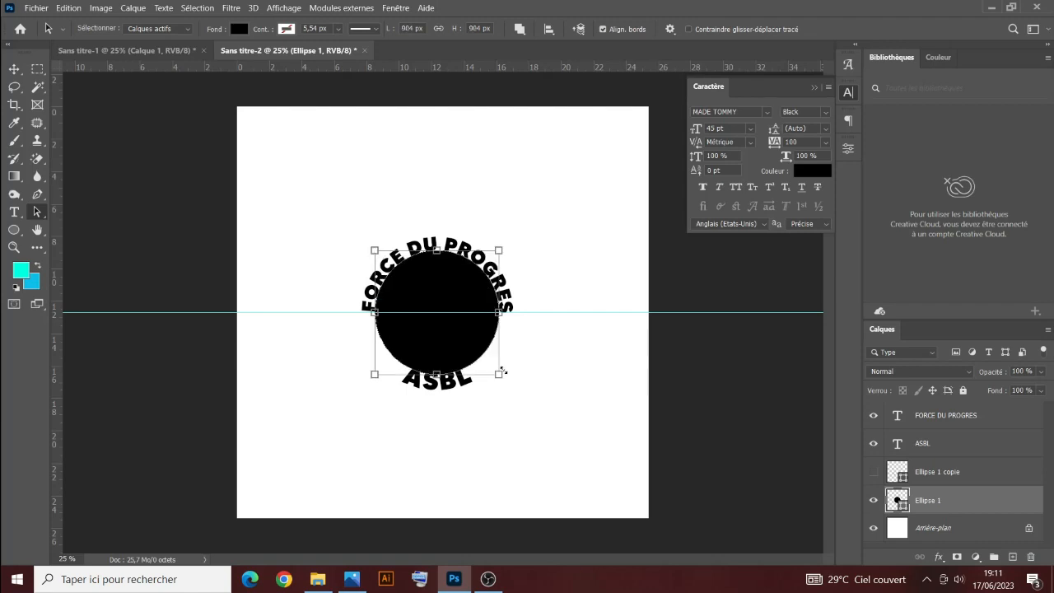
pyautogui.moveTo(499, 374); pyautogui.dragTo(497, 367)
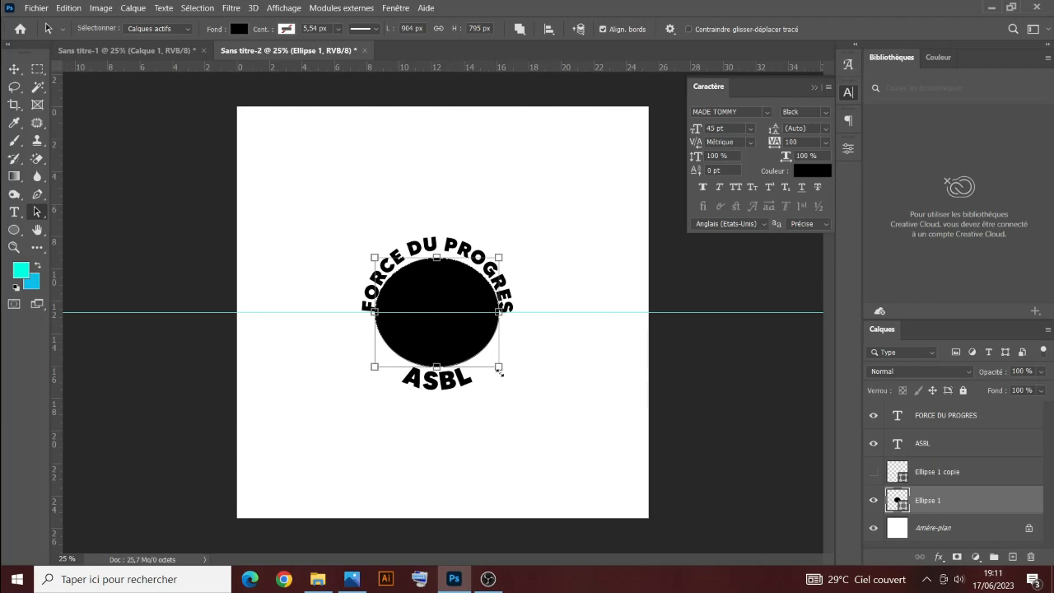
pyautogui.hotkey('ctrl', 'z')
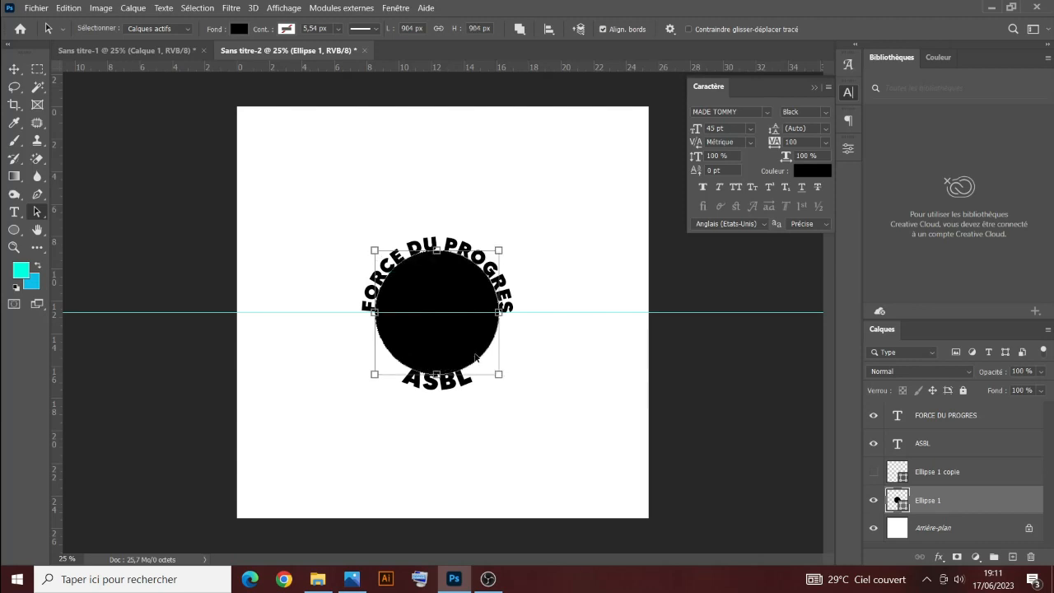
# Step: Shrink the black Ellipse 1 circle proportionally from its centre to about 844 px, leaving a gap to the curved text
pyautogui.moveTo(500, 375); pyautogui.dragTo(490, 368)
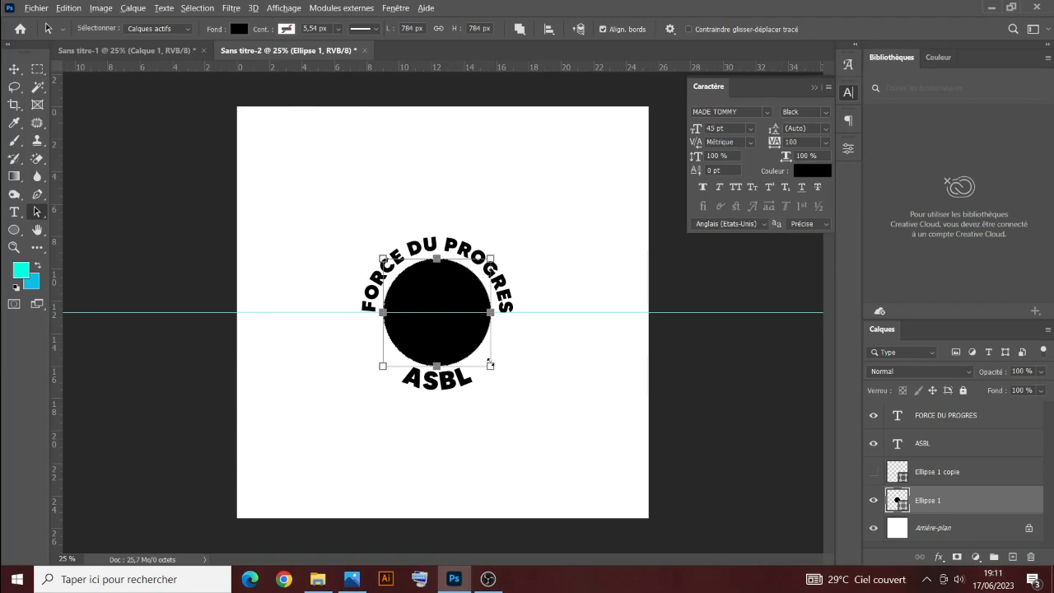
pyautogui.moveTo(491, 367); pyautogui.dragTo(495, 370)
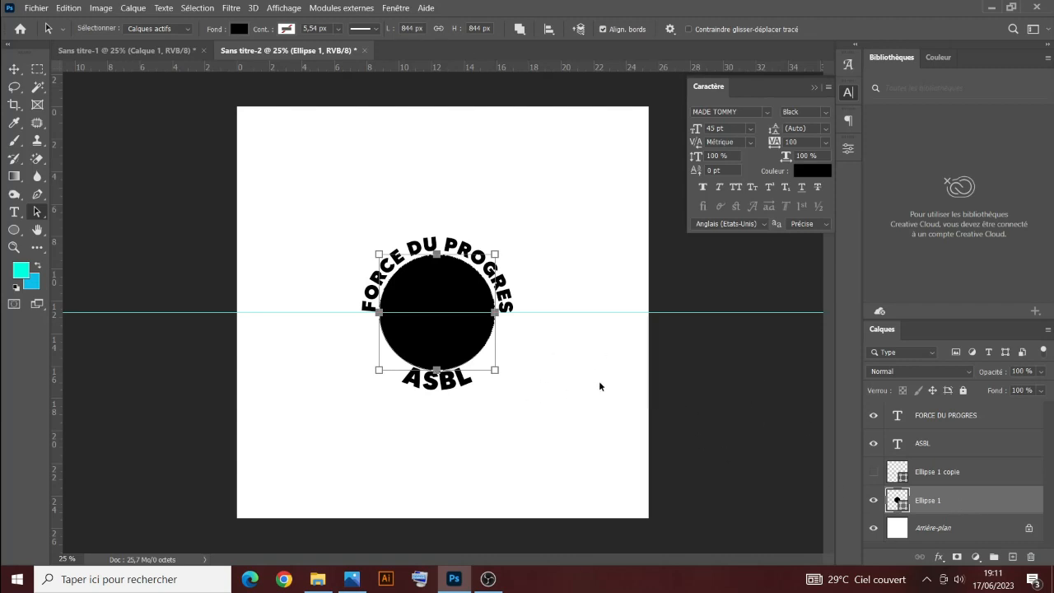
# Step: Duplicate the Ellipse 1 layer and fill the original circle underneath with the turquoise foreground colour
pyautogui.hotkey('ctrl', 'j')
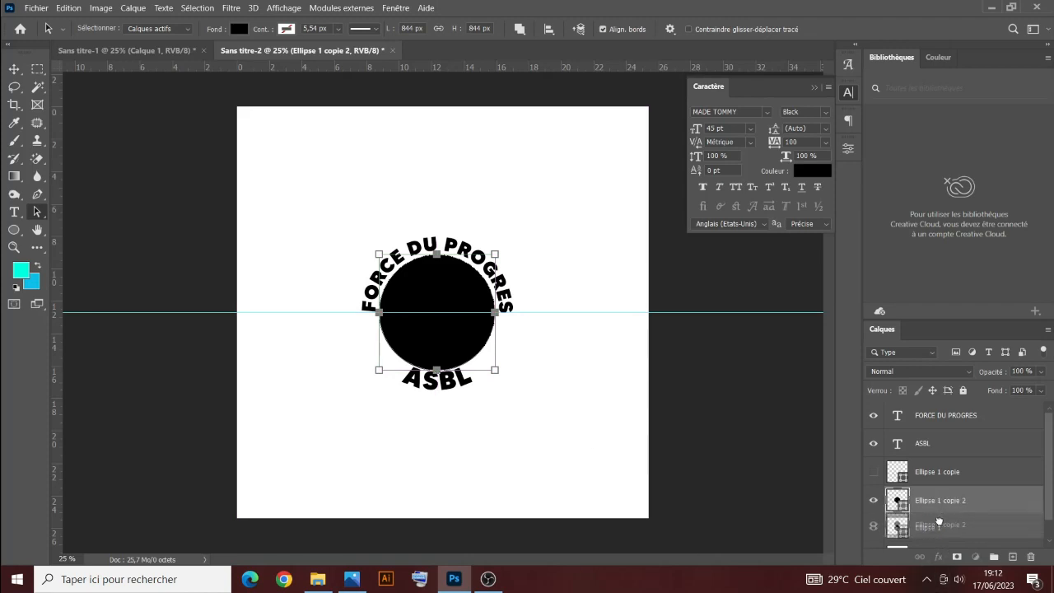
pyautogui.click(942, 529)
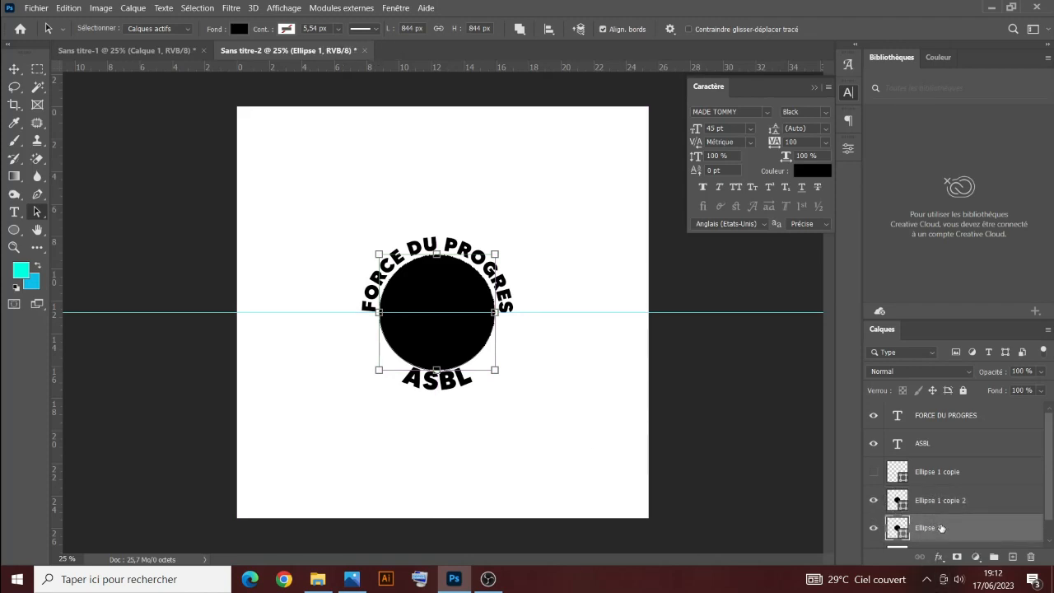
pyautogui.click(16, 231)
pyautogui.click(164, 31)
pyautogui.click(108, 99)
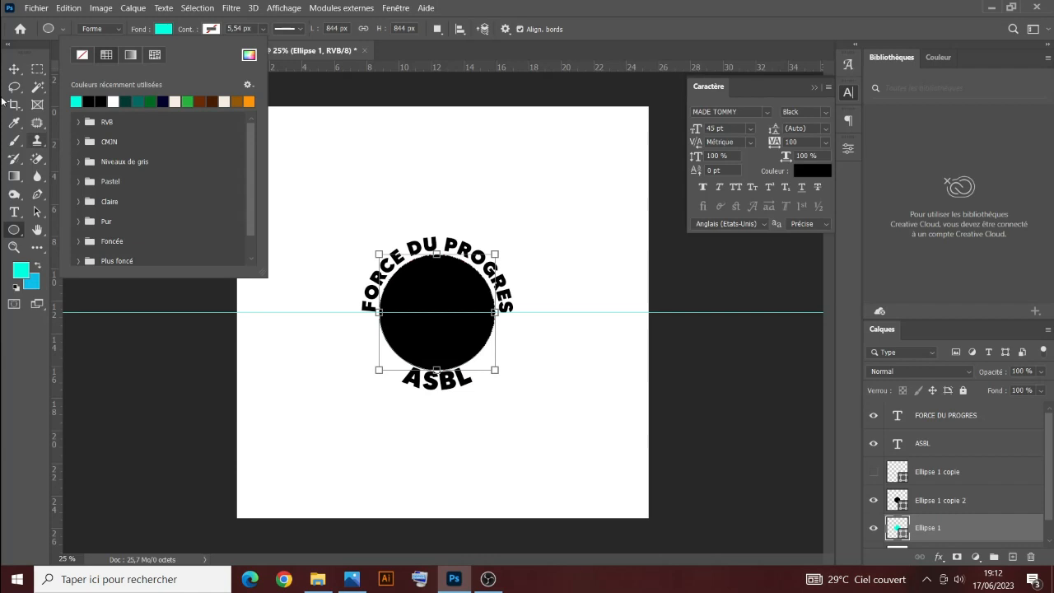
pyautogui.click(14, 69)
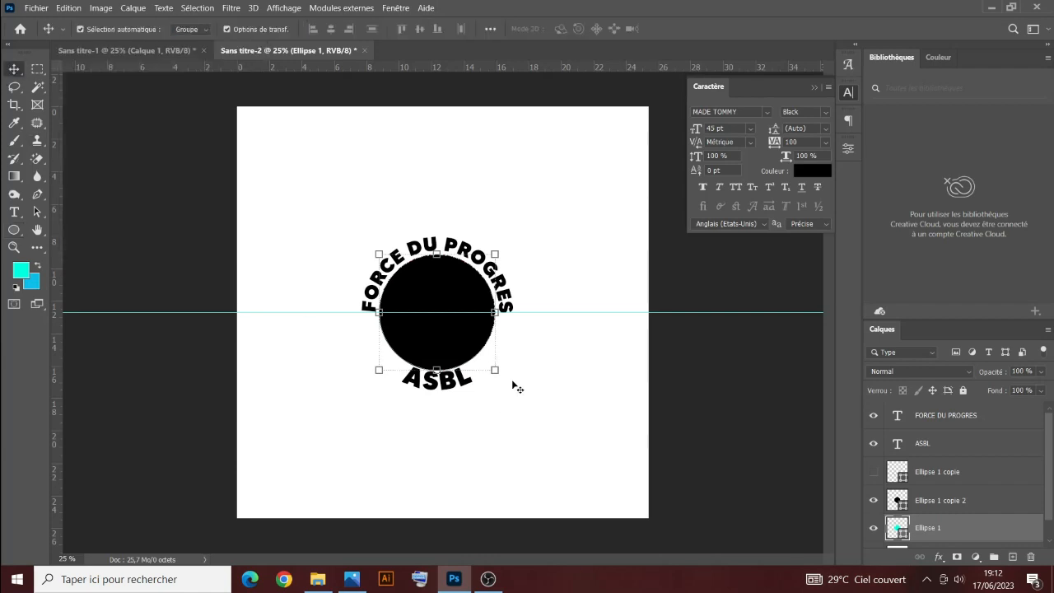
pyautogui.moveTo(495, 370); pyautogui.dragTo(511, 400)
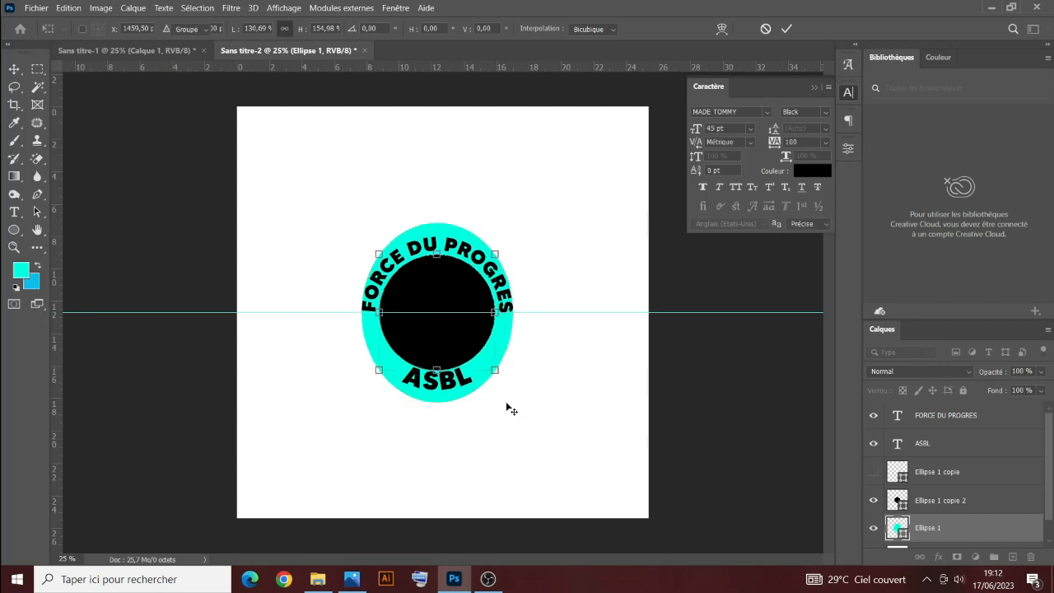
pyautogui.press('Escape')
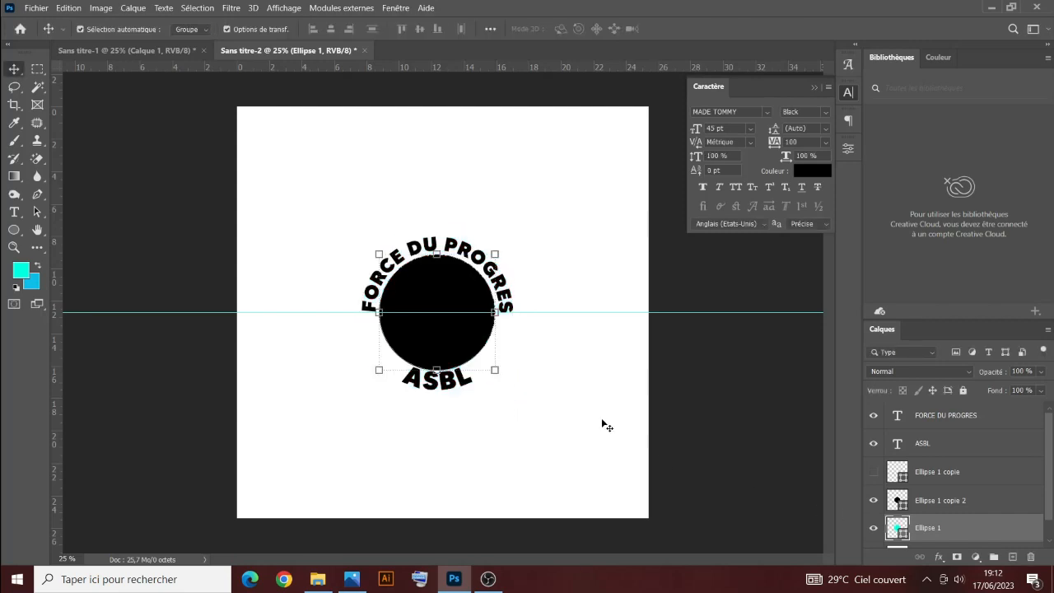
pyautogui.moveTo(495, 371); pyautogui.dragTo(511, 389)
pyautogui.press('Escape')
# Step: Enlarge the turquoise circle proportionally from its centre to about 10.23 cm so that it forms a ring behind both texts
pyautogui.moveTo(496, 370); pyautogui.dragTo(520, 396)
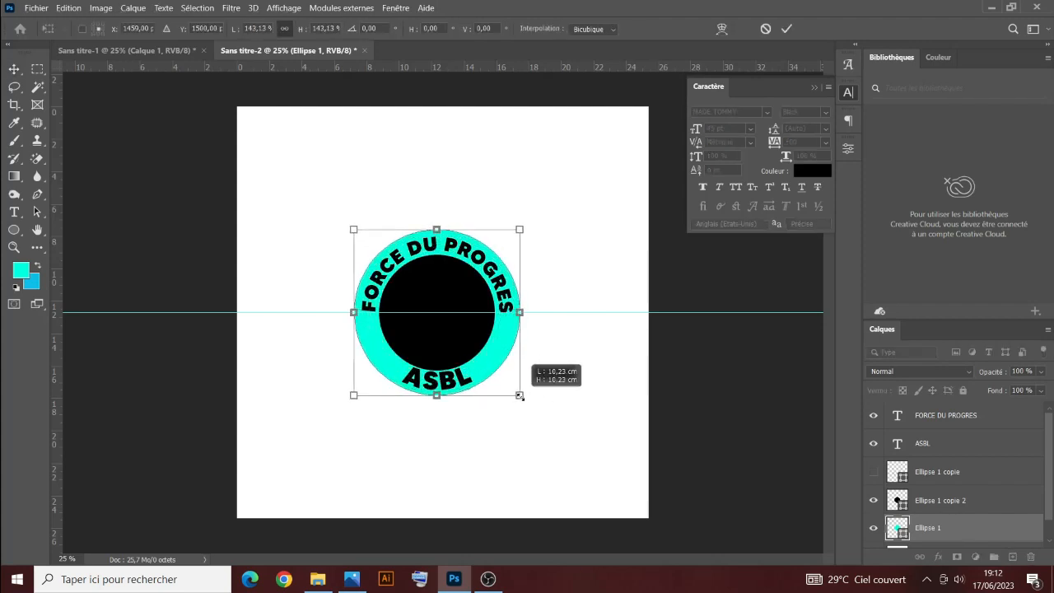
pyautogui.moveTo(520, 396); pyautogui.dragTo(520, 397)
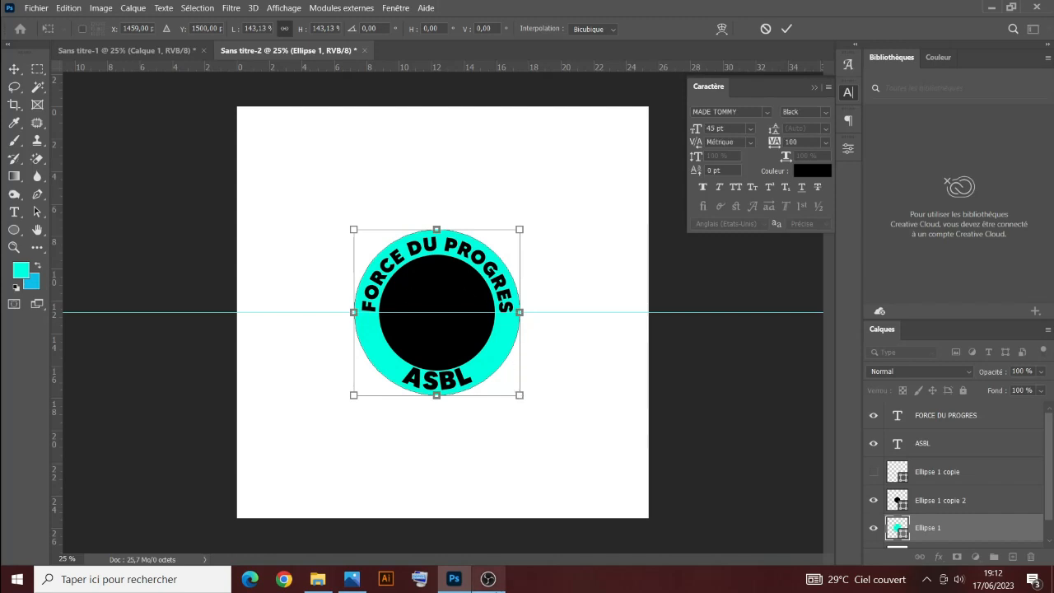
pyautogui.moveTo(451, 575)
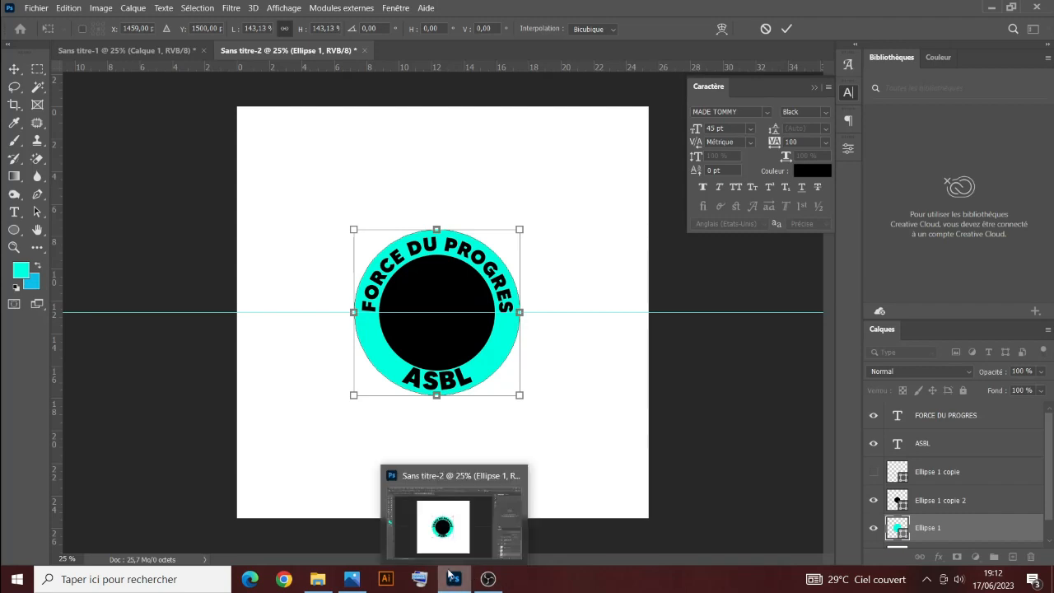
pyautogui.moveTo(475, 587)
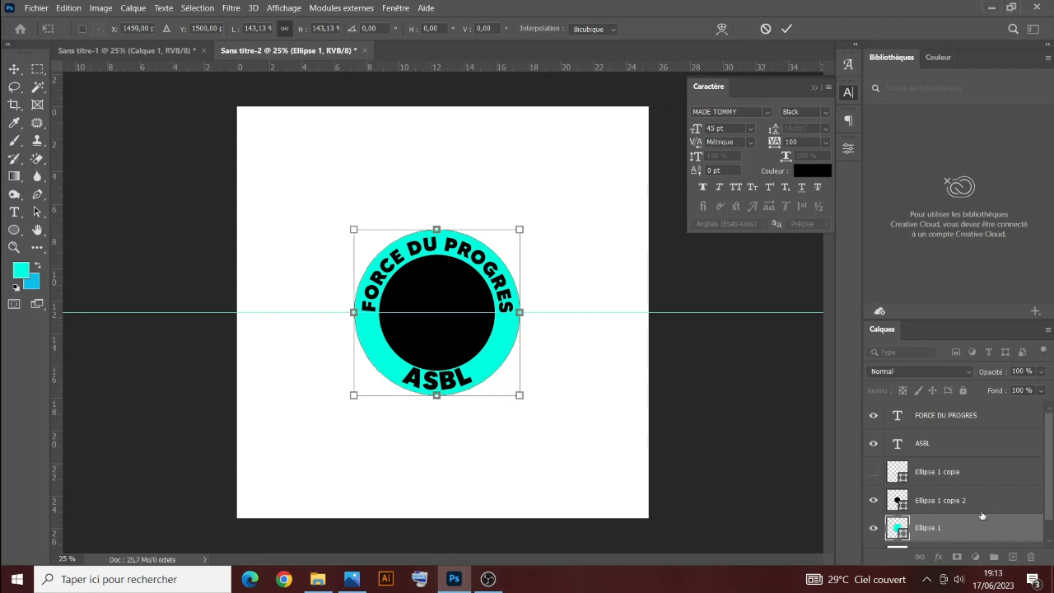
# Step: Select the "ASBL" and "FORCE DU PROGRES" text layers together and set their text colour to ffffff
pyautogui.click(990, 445)
pyautogui.keyDown('shift'); pyautogui.click(971, 416); pyautogui.keyUp('shift')
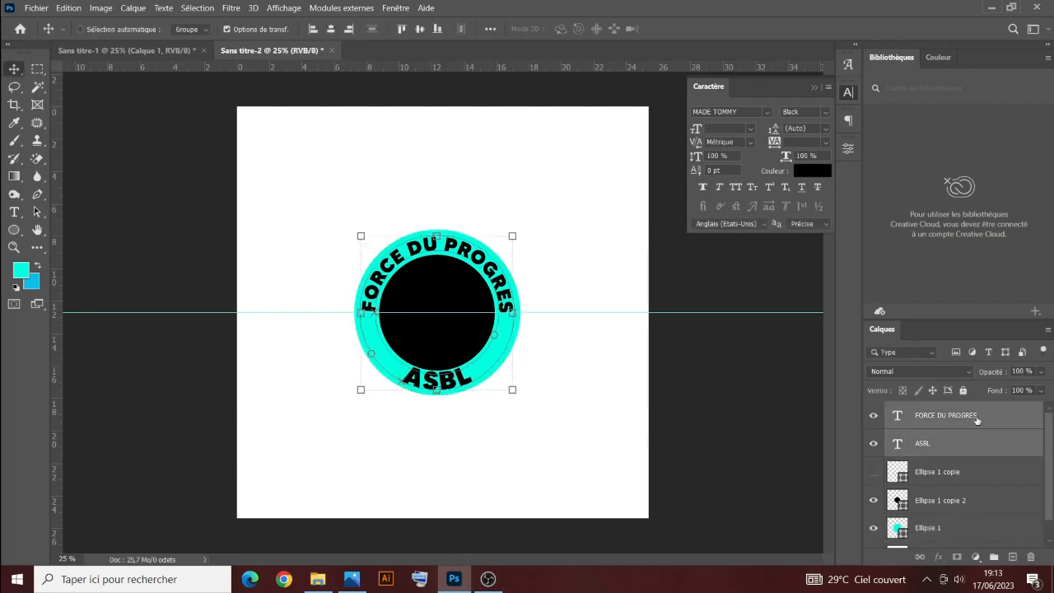
pyautogui.click(812, 171)
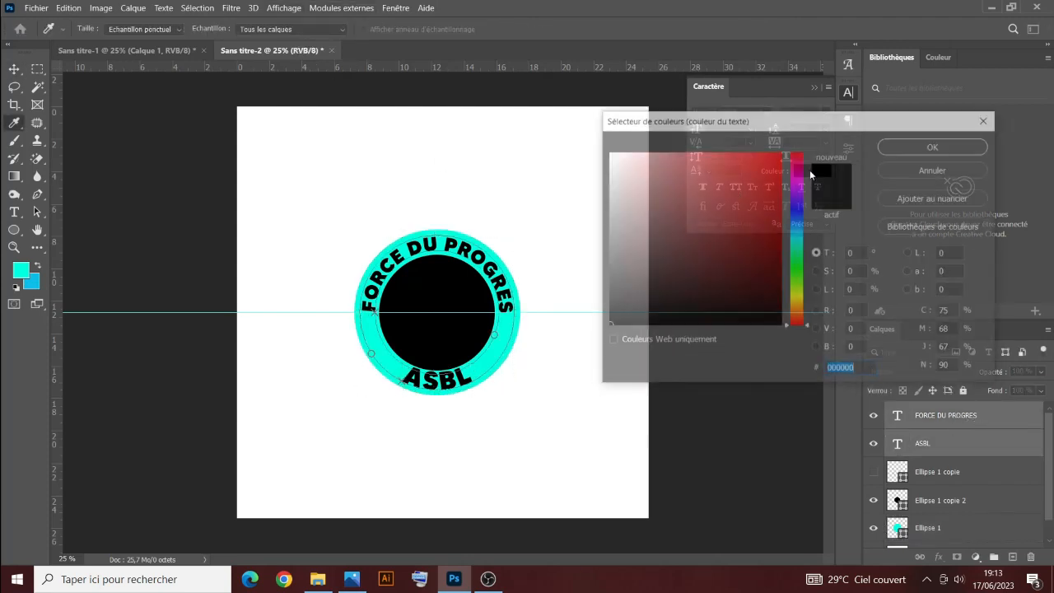
pyautogui.write('ffffff')
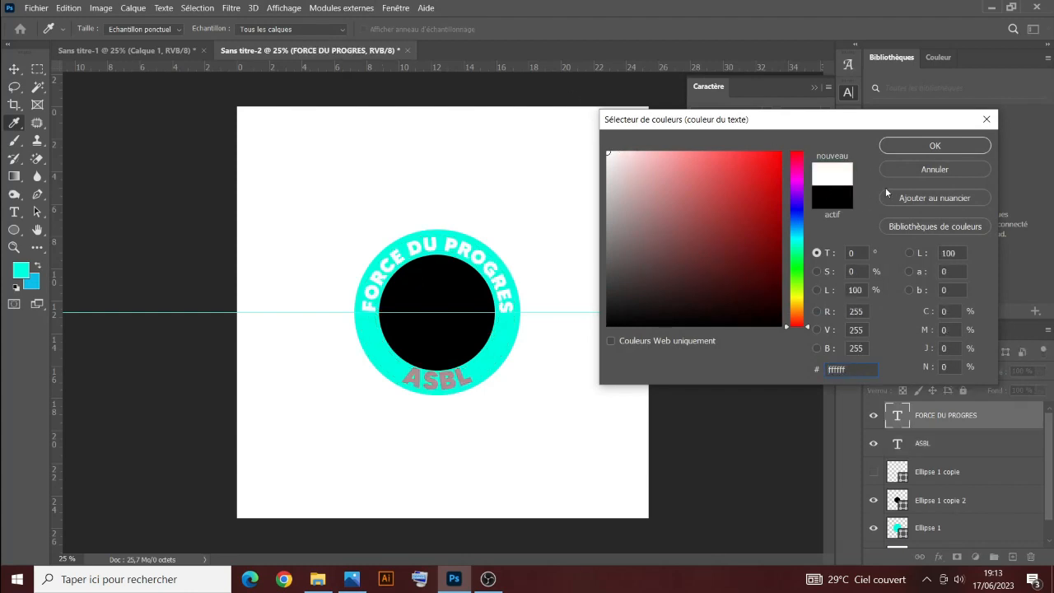
pyautogui.click(935, 145)
# Step: Set the text colour of the "ASBL" layer alone to ffffff
pyautogui.click(933, 445)
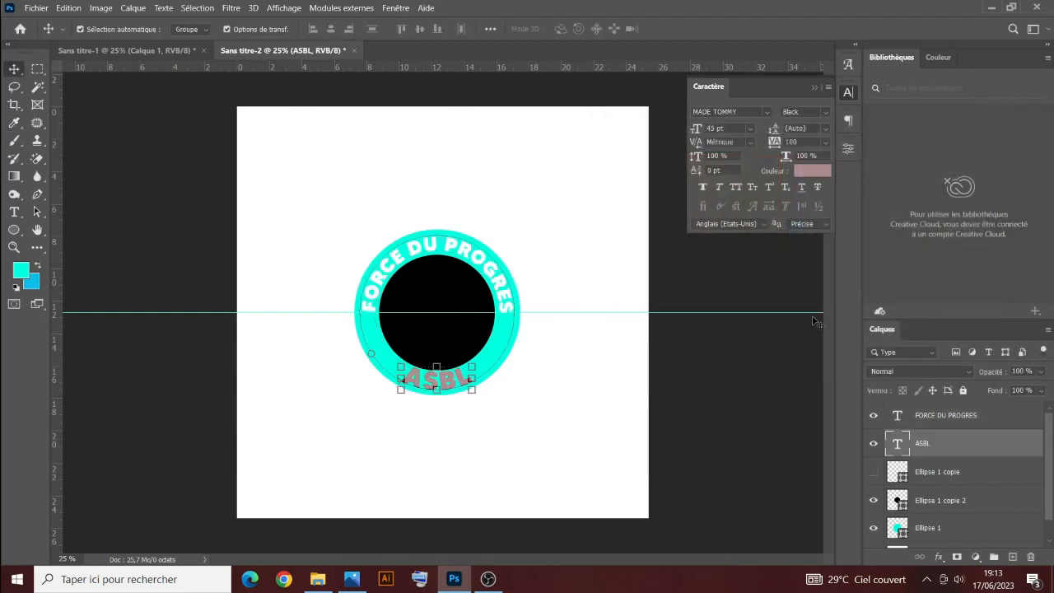
pyautogui.click(817, 172)
pyautogui.write('ffffff')
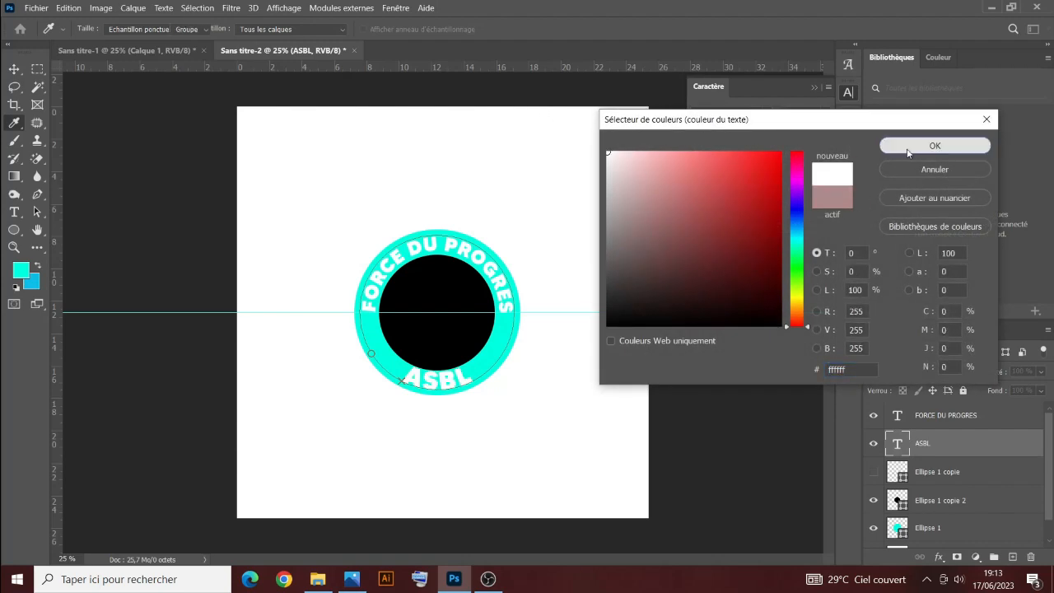
pyautogui.click(935, 145)
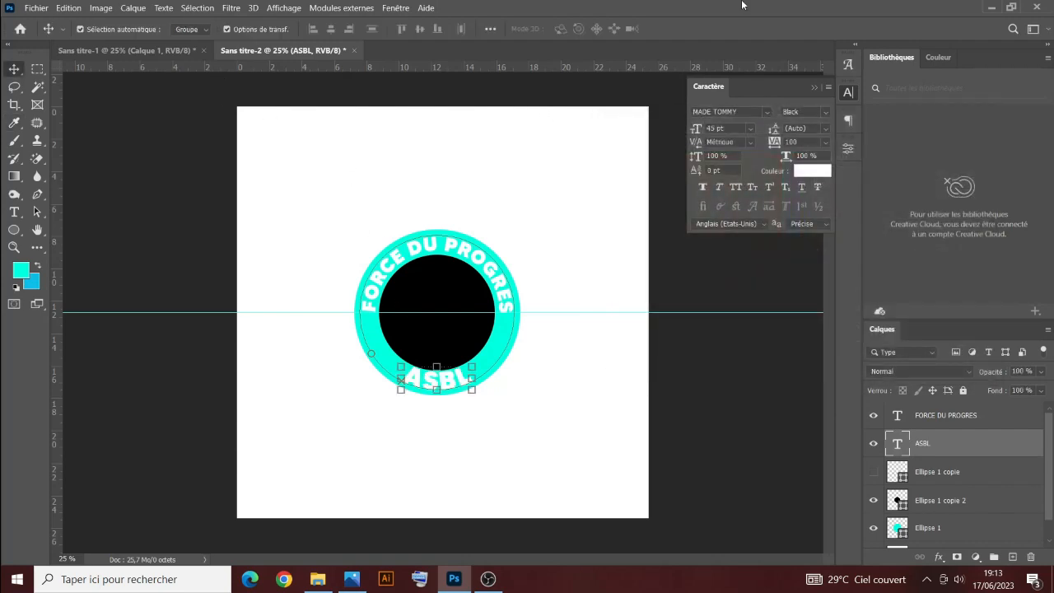
# Step: Fill the outer Ellipse 1 circle with the recently used dark teal, matching the ring of the logo in Sans titre-1
pyautogui.click(85, 51)
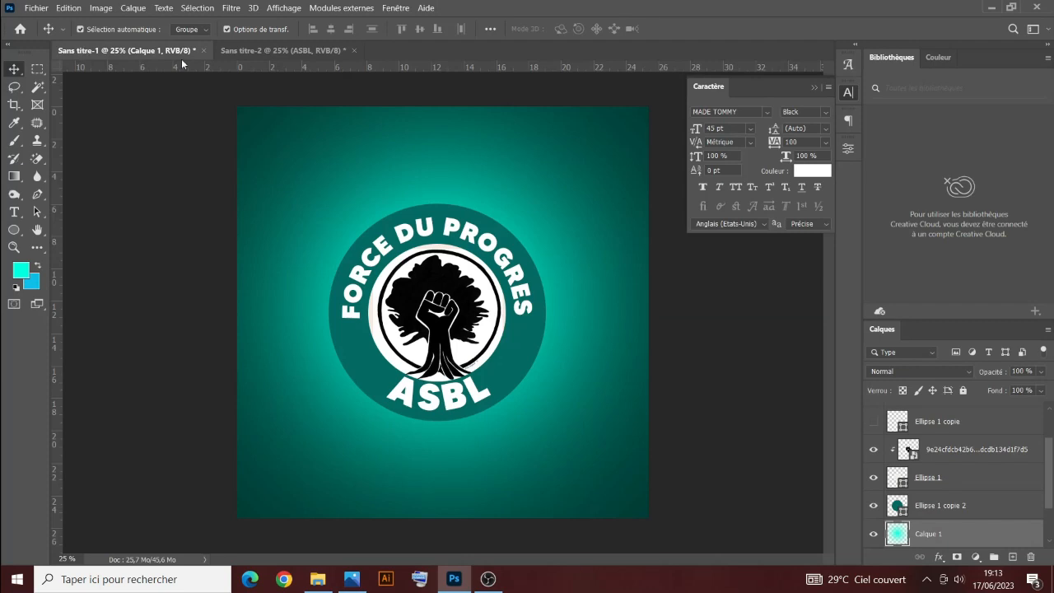
pyautogui.click(280, 51)
pyautogui.click(936, 511)
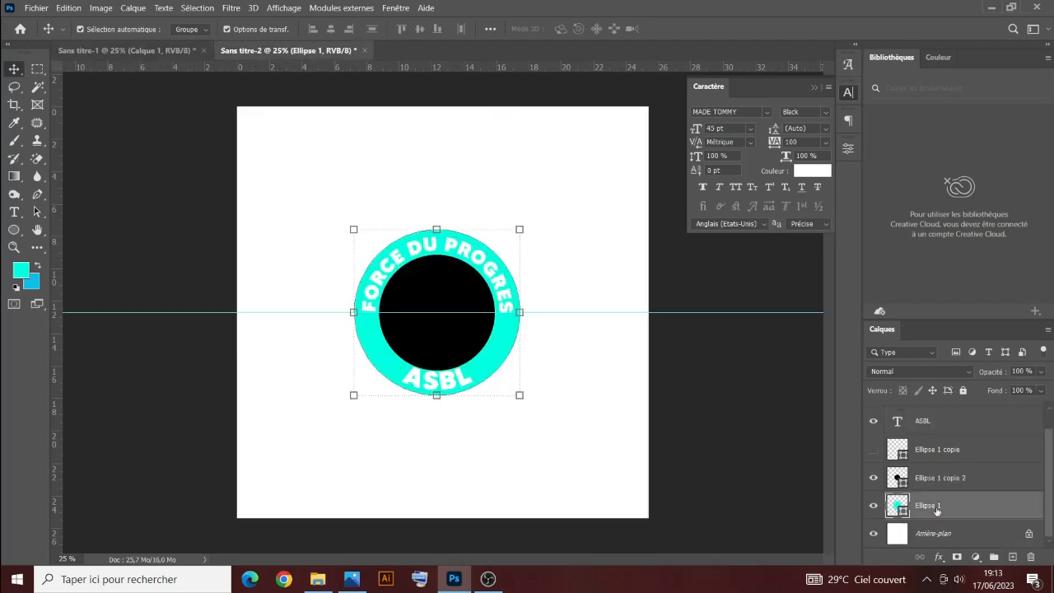
pyautogui.click(13, 231)
pyautogui.click(163, 29)
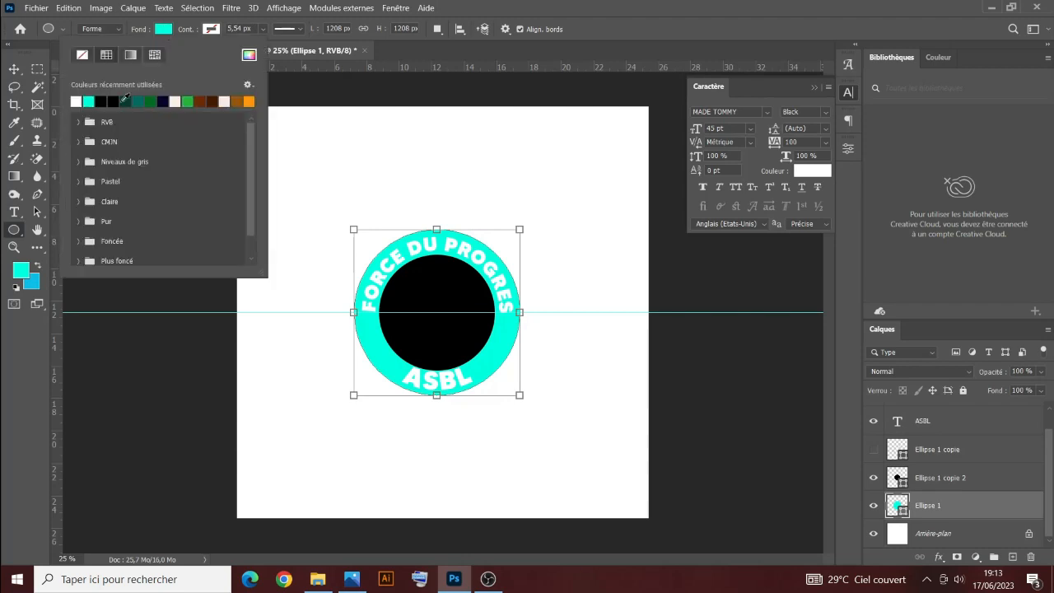
pyautogui.click(124, 100)
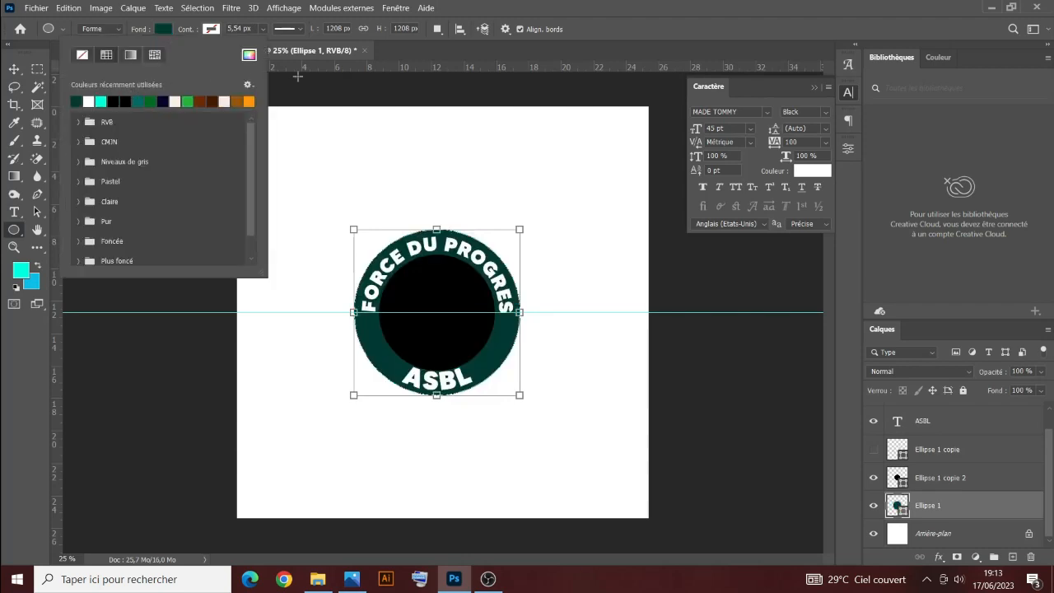
pyautogui.click(150, 99)
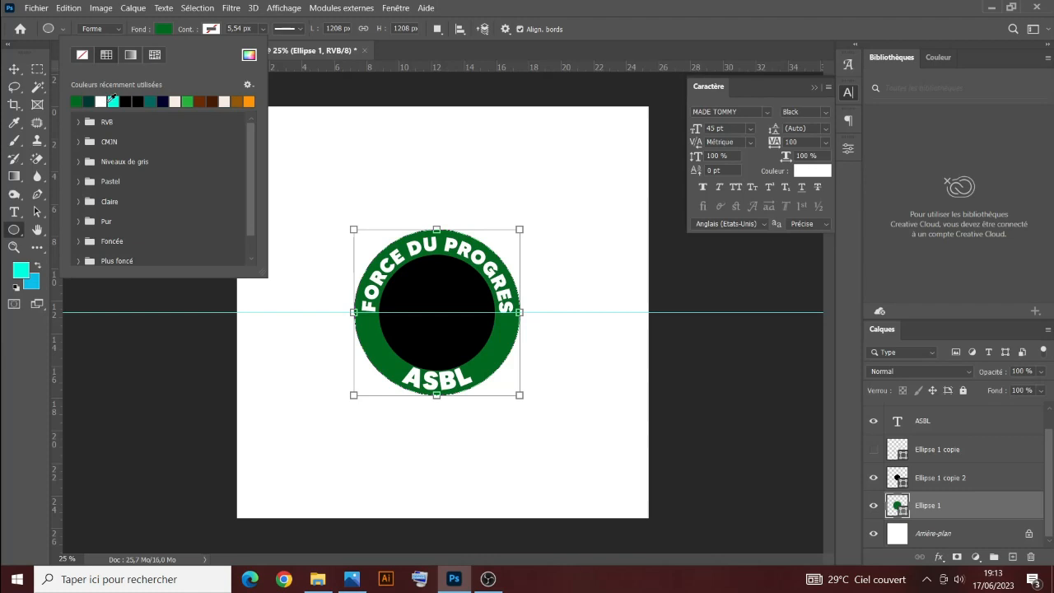
pyautogui.click(150, 99)
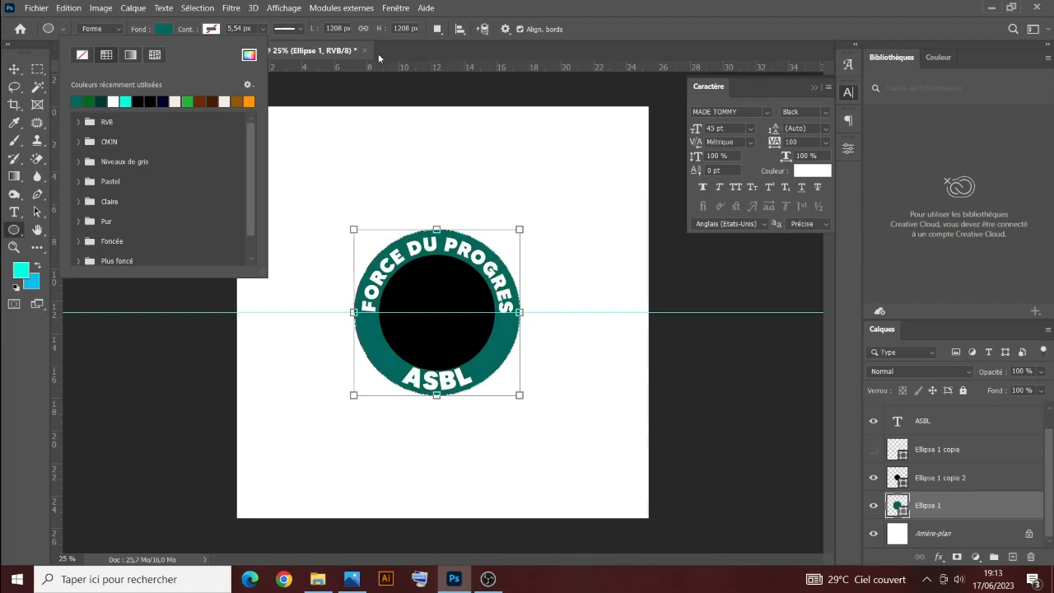
pyautogui.click(378, 54)
pyautogui.click(170, 52)
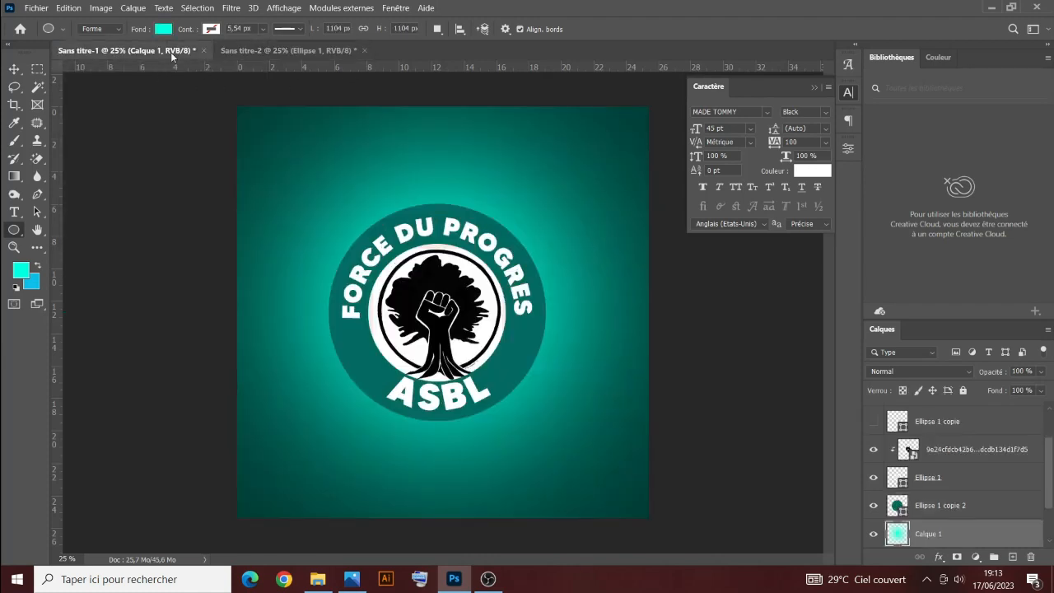
pyautogui.click(281, 50)
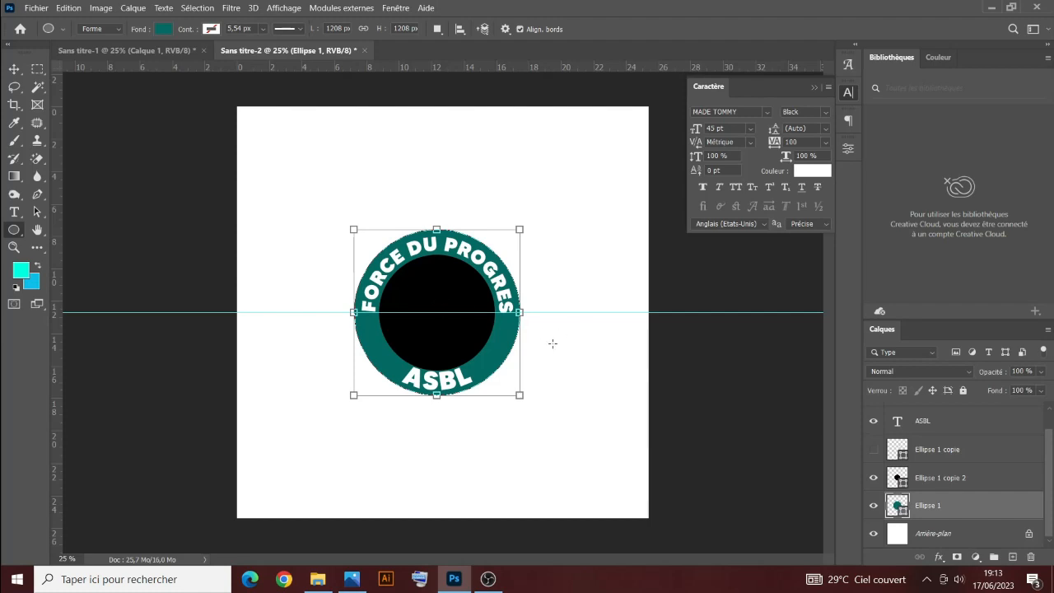
# Step: Shrink the inner Ellipse 1 copie 2 circle from its centre to 788 px and fill it with white
pyautogui.click(952, 477)
pyautogui.press('alt')
pyautogui.moveTo(495, 370); pyautogui.dragTo(491, 364)
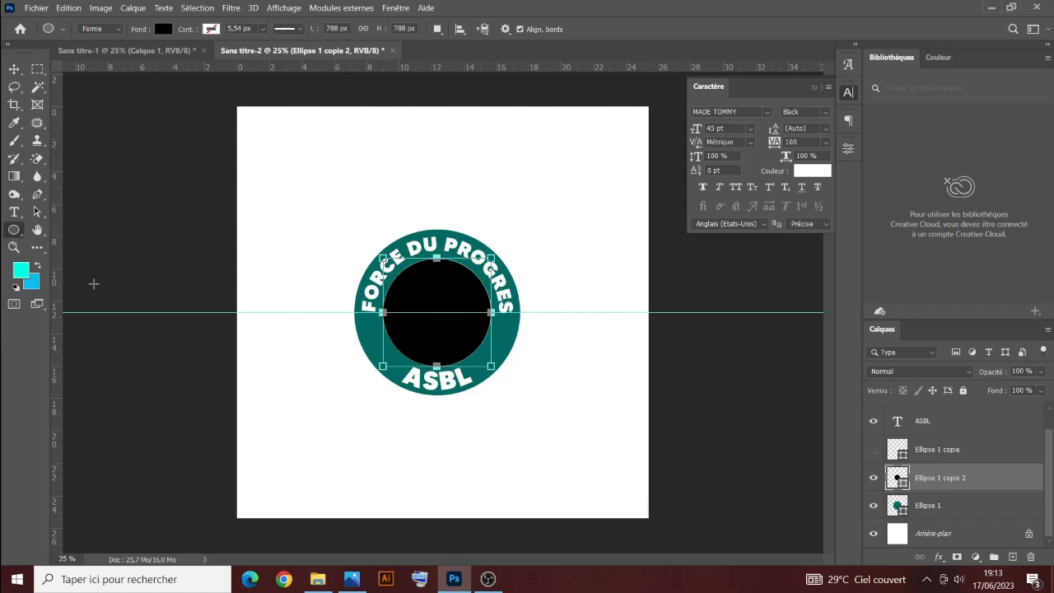
pyautogui.click(164, 29)
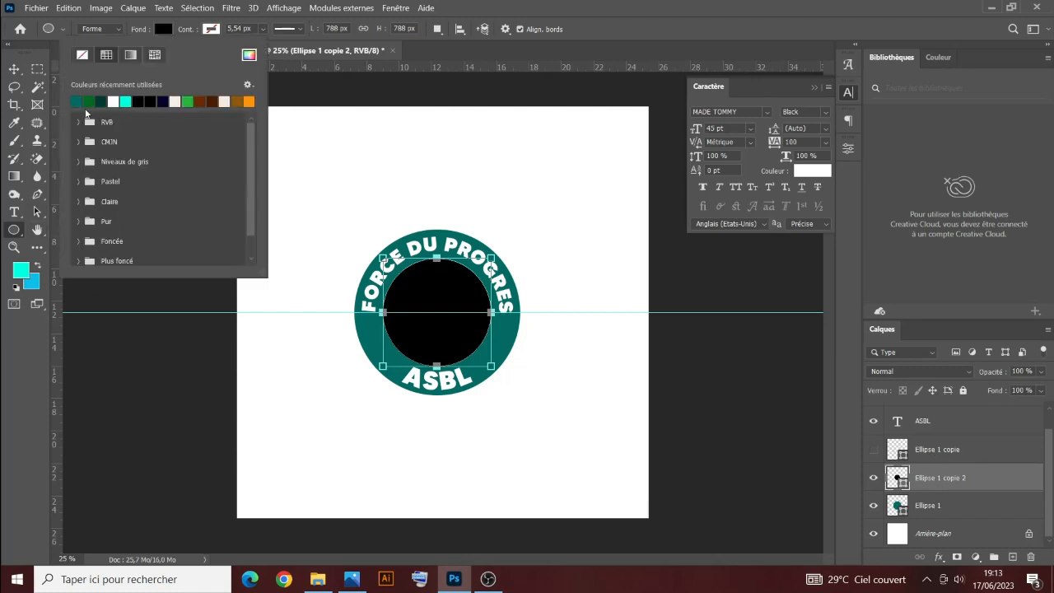
pyautogui.click(114, 102)
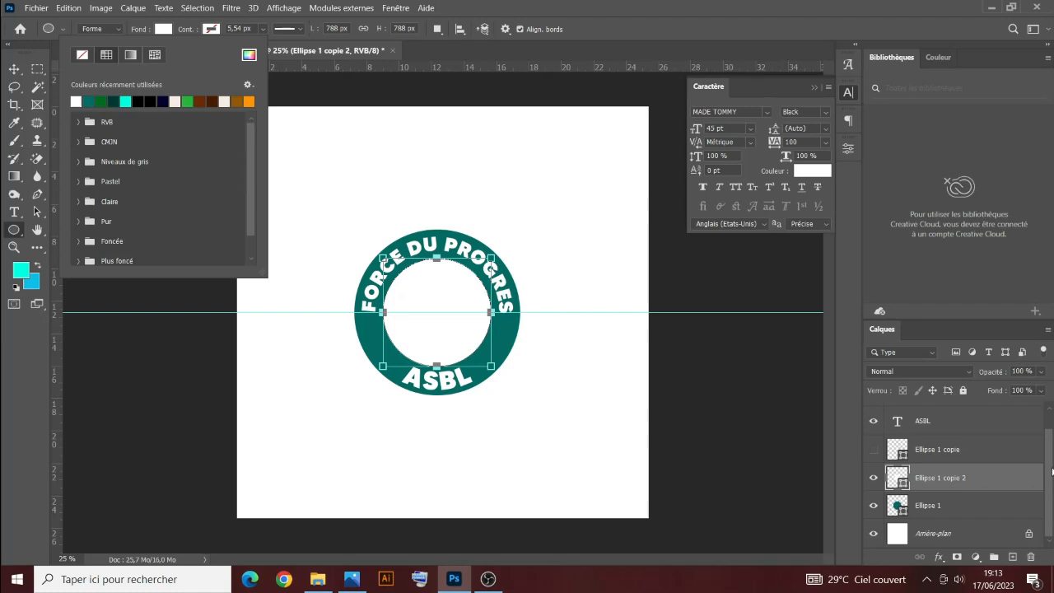
pyautogui.click(976, 448)
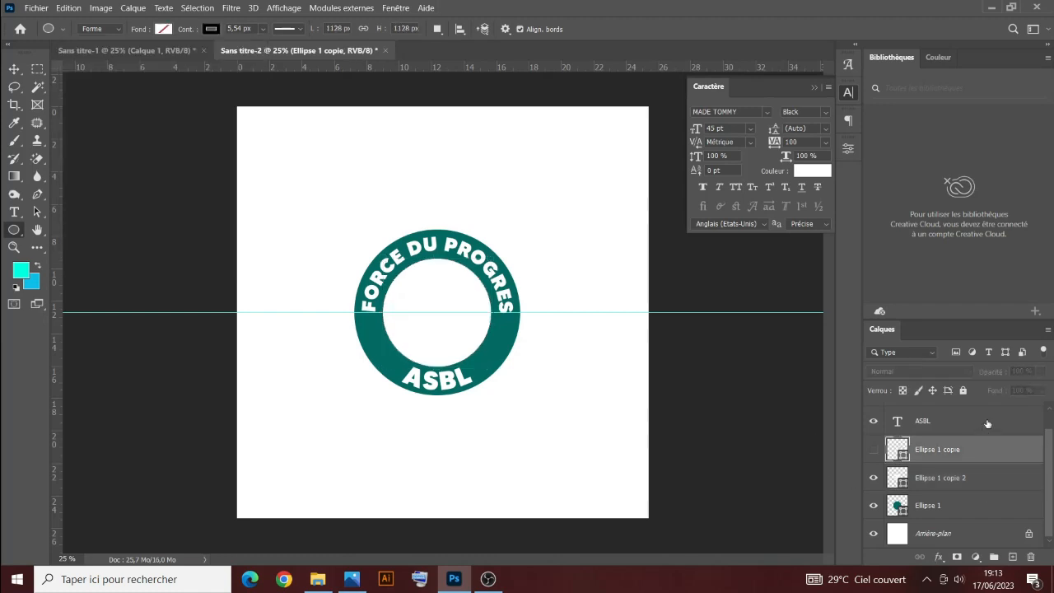
pyautogui.click(948, 421)
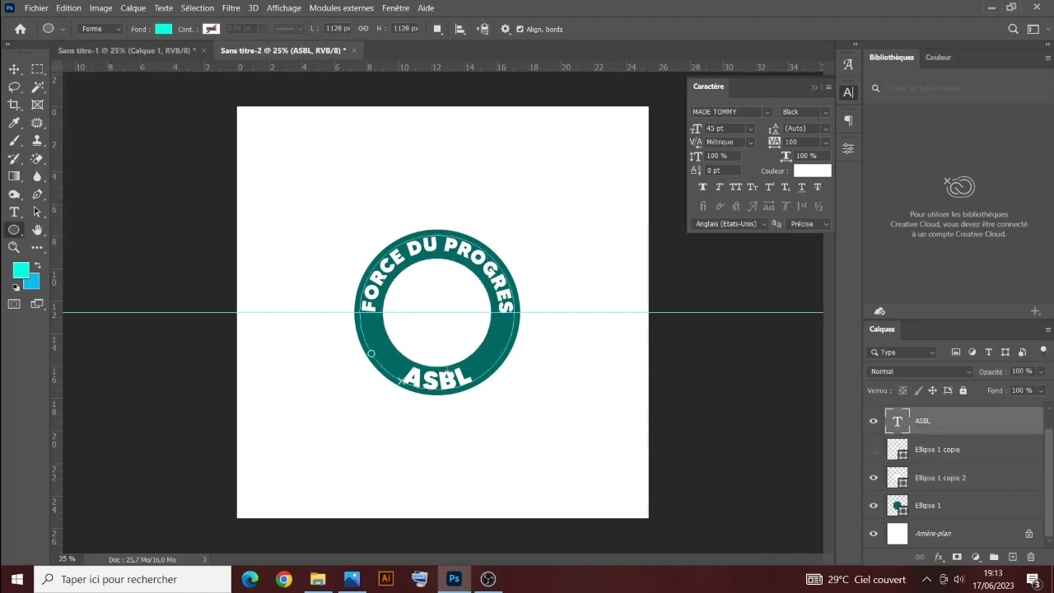
pyautogui.click(317, 579)
pyautogui.moveTo(1002, 108); pyautogui.dragTo(542, 587)
pyautogui.moveTo(476, 560); pyautogui.dragTo(438, 351)
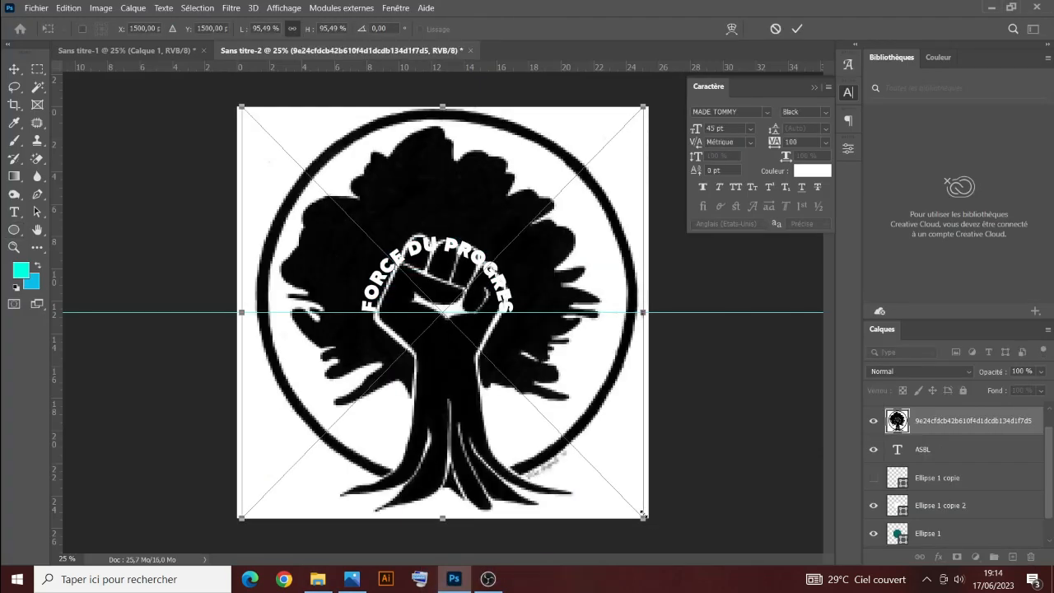
pyautogui.moveTo(645, 520); pyautogui.dragTo(615, 489)
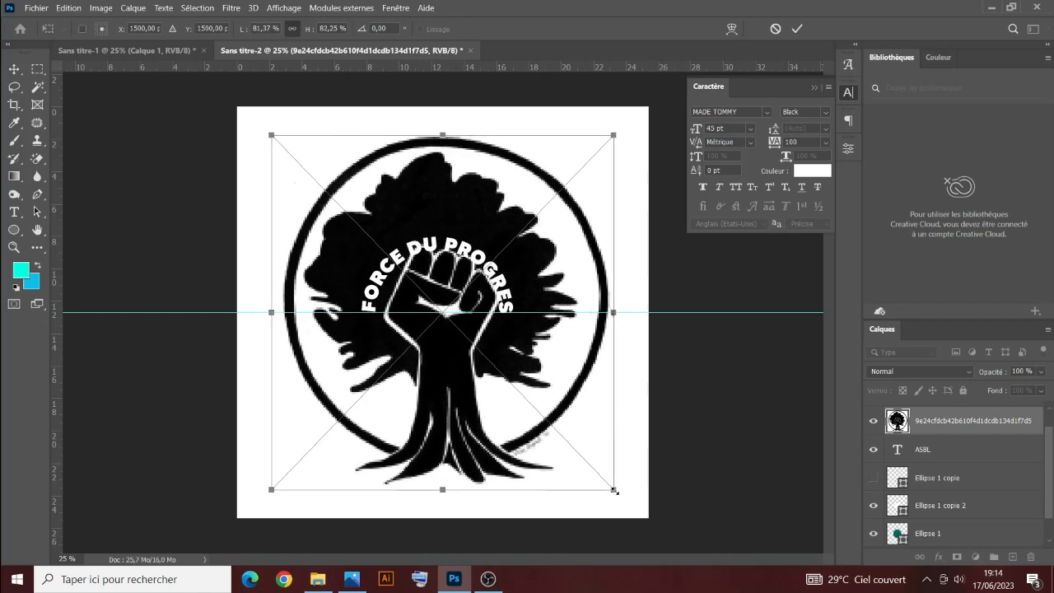
pyautogui.press('Escape')
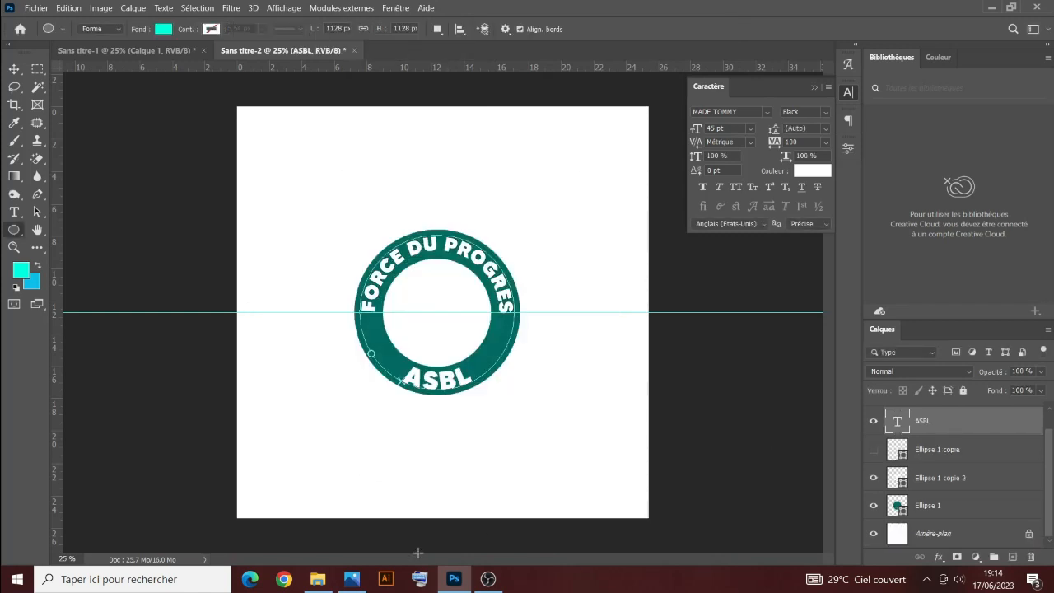
pyautogui.click(318, 579)
pyautogui.moveTo(805, 286); pyautogui.dragTo(459, 396)
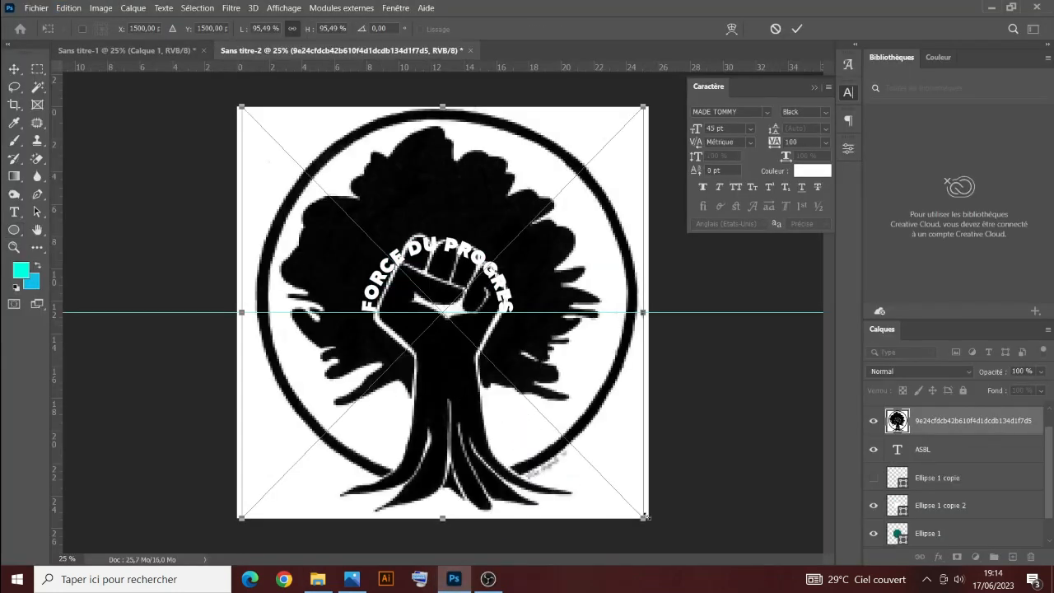
pyautogui.moveTo(637, 514); pyautogui.dragTo(511, 394)
pyautogui.press('Escape')
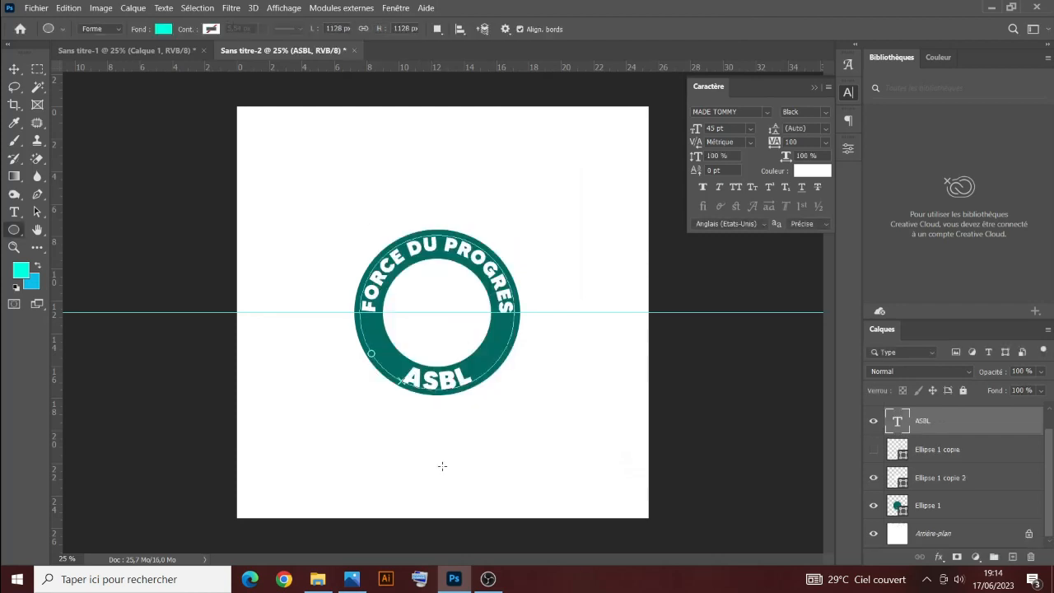
pyautogui.click(318, 581)
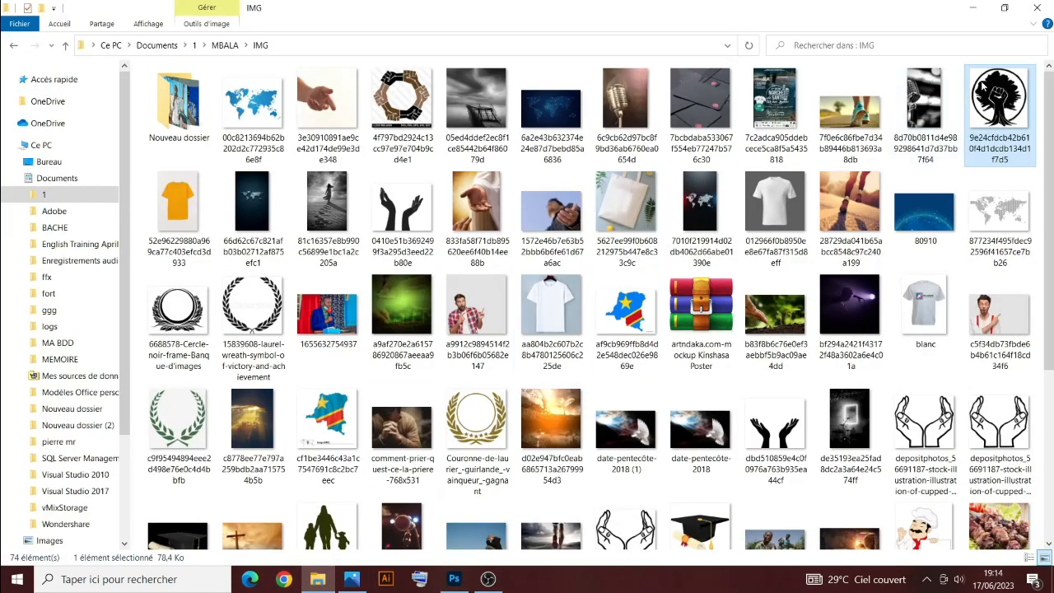
pyautogui.moveTo(532, 497); pyautogui.dragTo(440, 505)
# Step: Place the tree-and-fist image from the IMG folder, scaled proportionally to about 23.64 % and positioned over the white inner circle
pyautogui.click(318, 580)
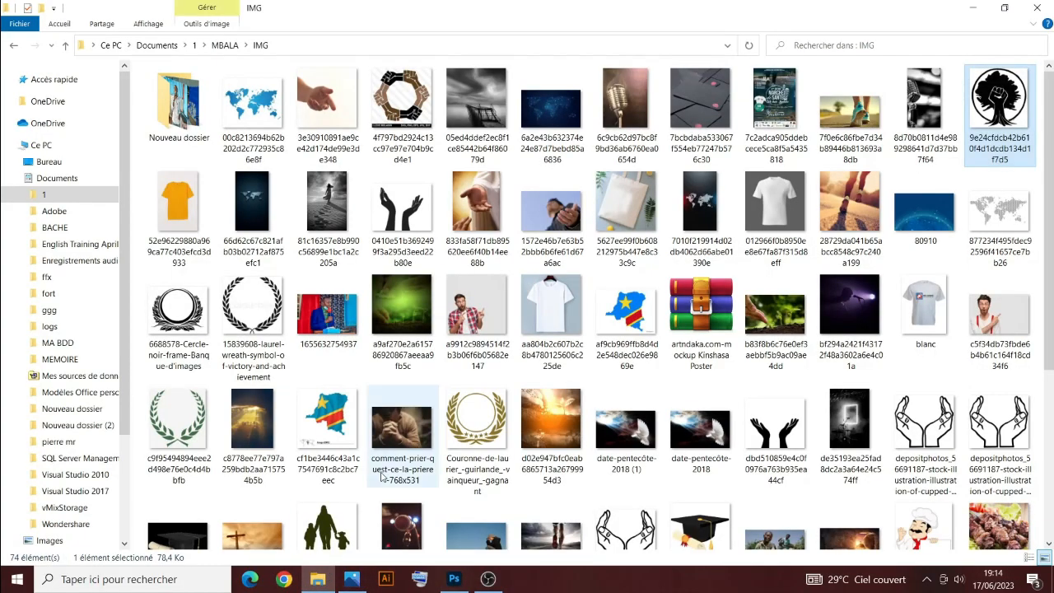
pyautogui.moveTo(998, 107); pyautogui.dragTo(465, 360)
pyautogui.moveTo(636, 514); pyautogui.dragTo(340, 212)
pyautogui.moveTo(317, 165); pyautogui.dragTo(458, 309)
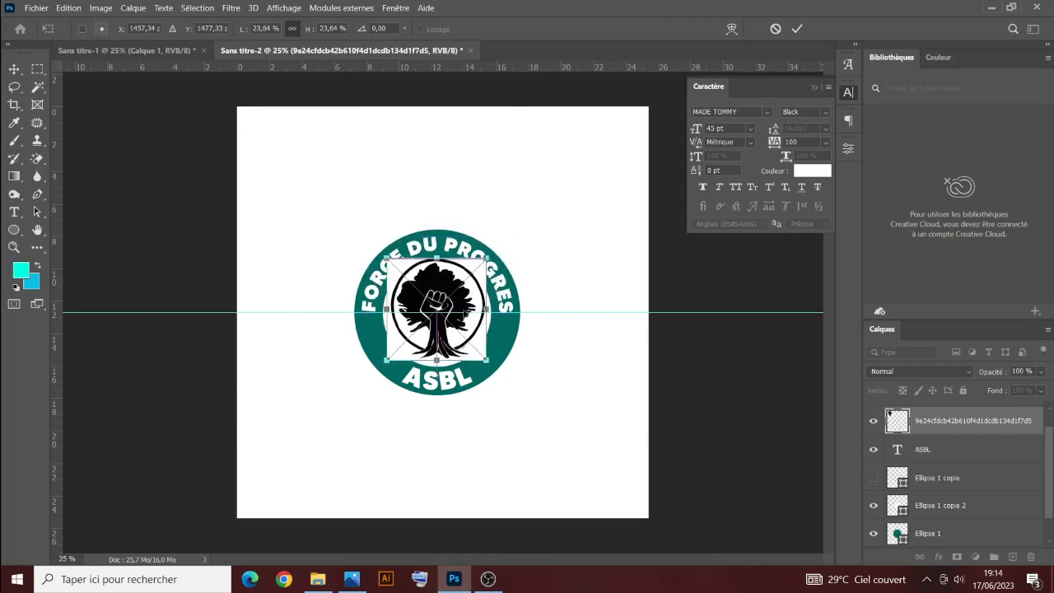
pyautogui.click(798, 29)
# Step: Move the tree-and-fist image layer directly above Ellipse 1 copie 2 and clip it to that circle with a clipping mask
pyautogui.moveTo(972, 422); pyautogui.dragTo(978, 492)
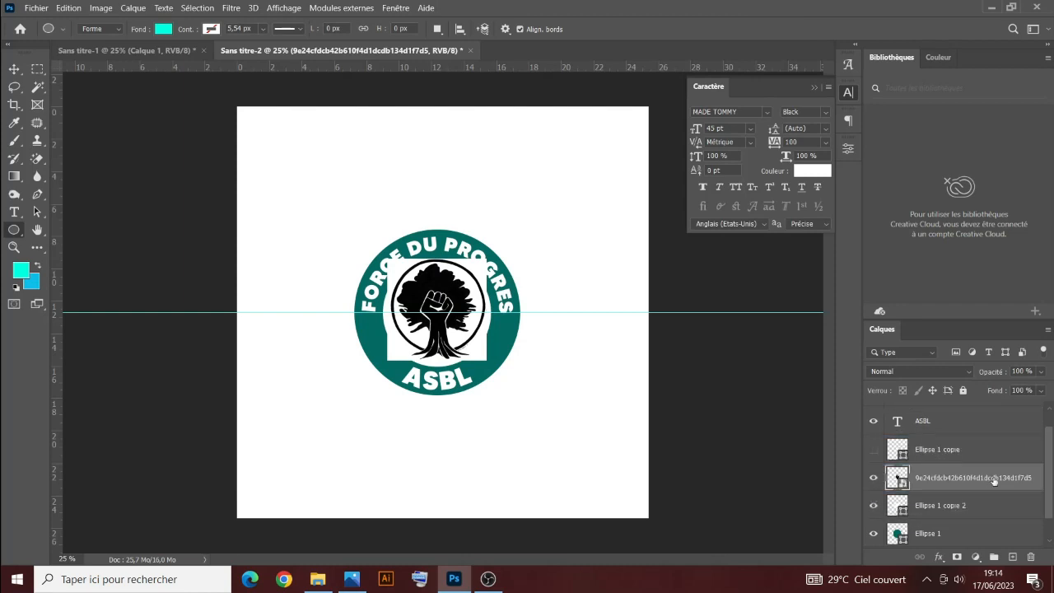
pyautogui.rightClick(994, 482)
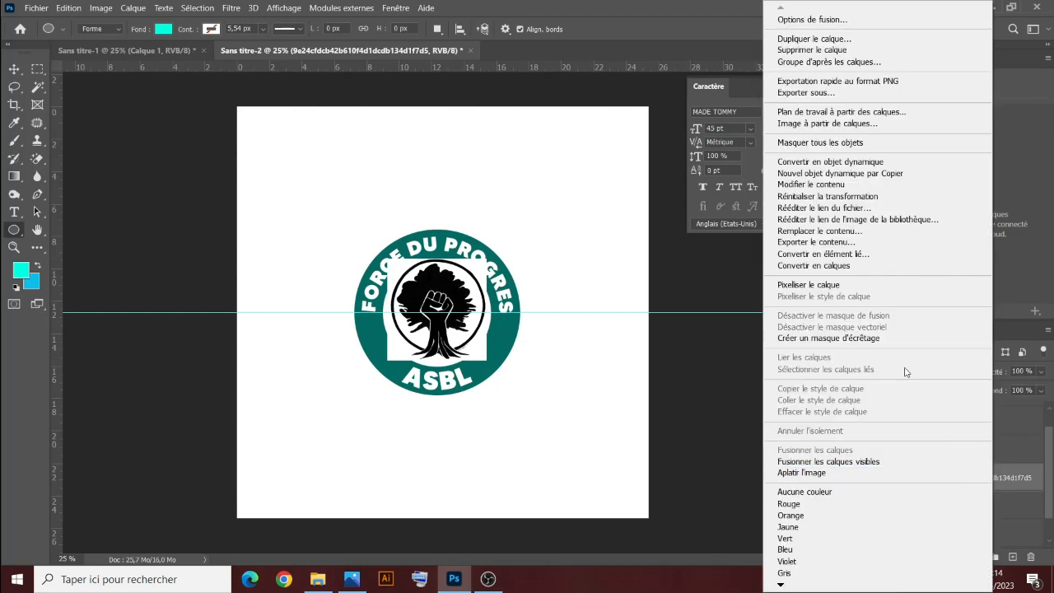
pyautogui.click(857, 339)
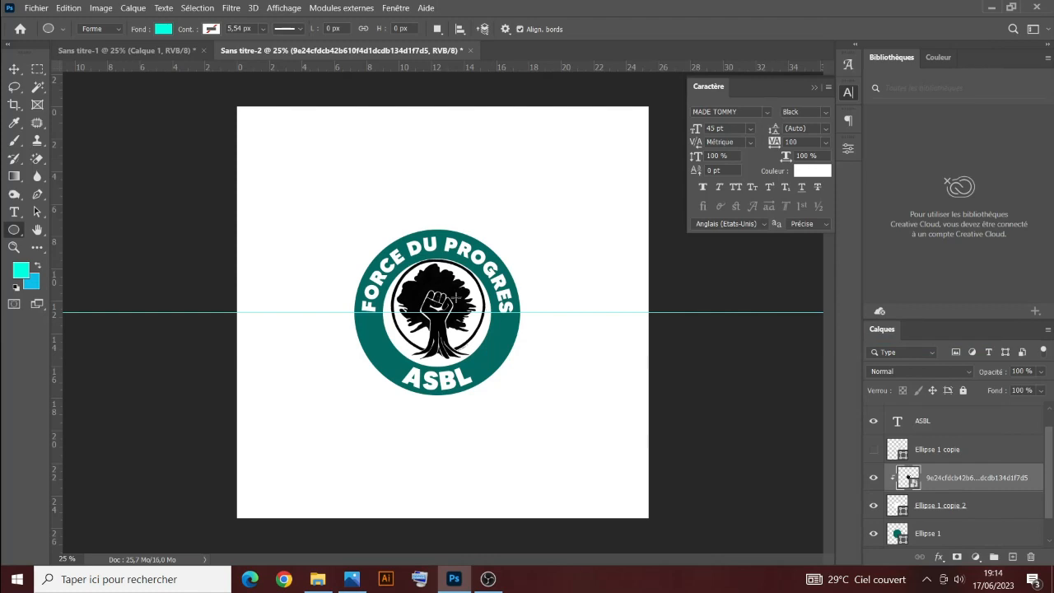
# Step: Nudge the clipped tree image slightly down to centre it within the white circle, and deselect it
pyautogui.press('v')
pyautogui.hotkey('shift', 'Down')
pyautogui.hotkey('shift', 'Down')
pyautogui.hotkey('shift', 'Down')
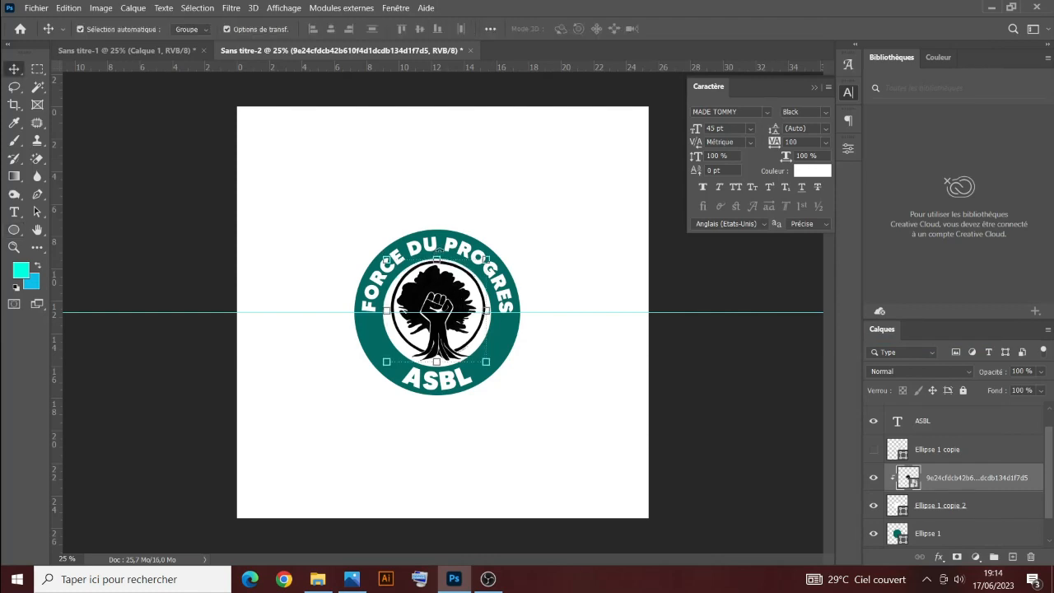
pyautogui.press('Left')
pyautogui.press('Down')
pyautogui.press('Right')
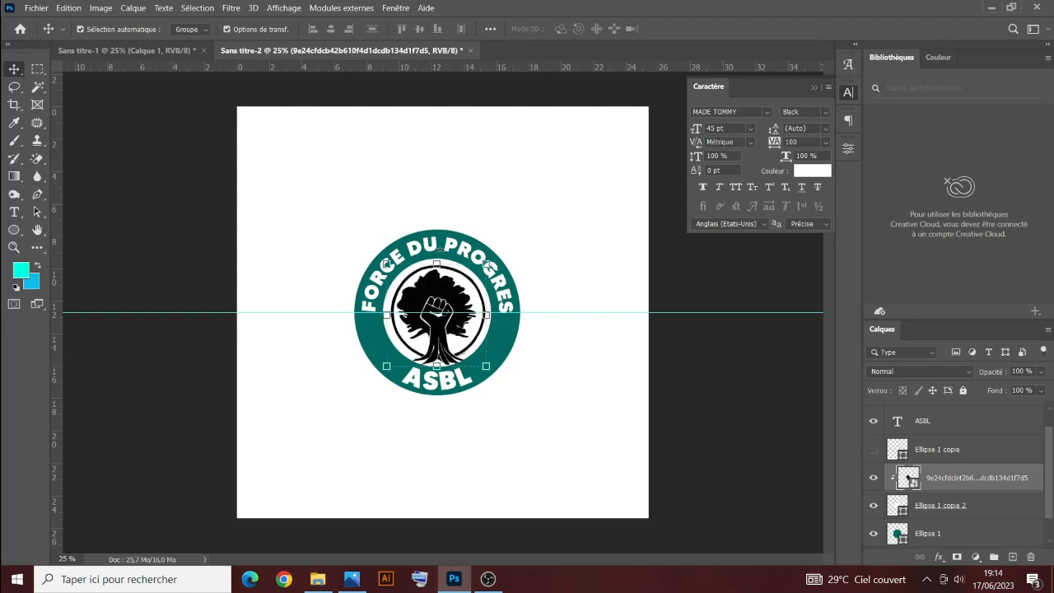
pyautogui.press('Up')
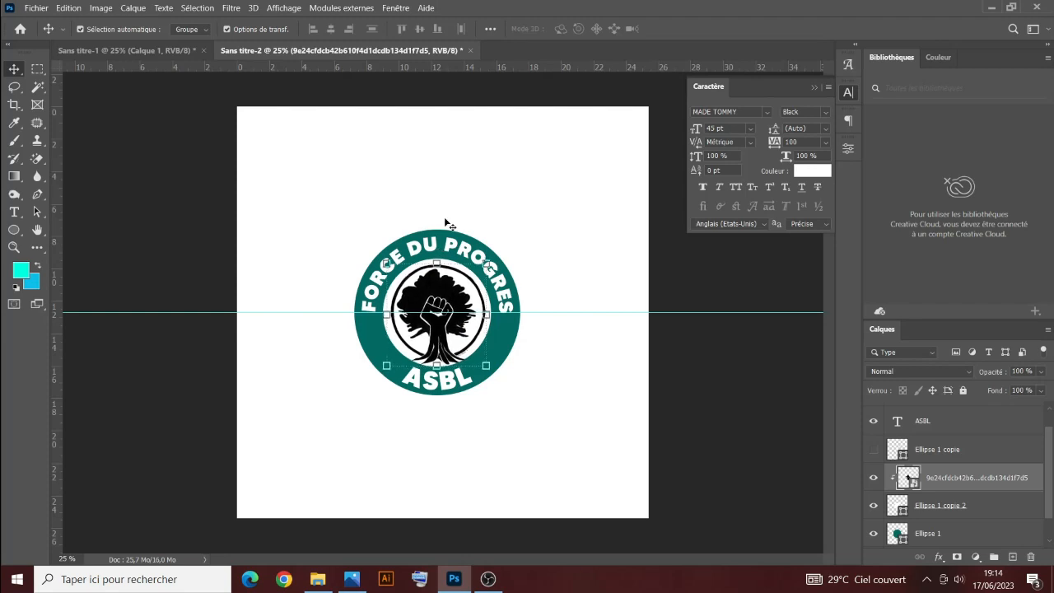
pyautogui.click(580, 153)
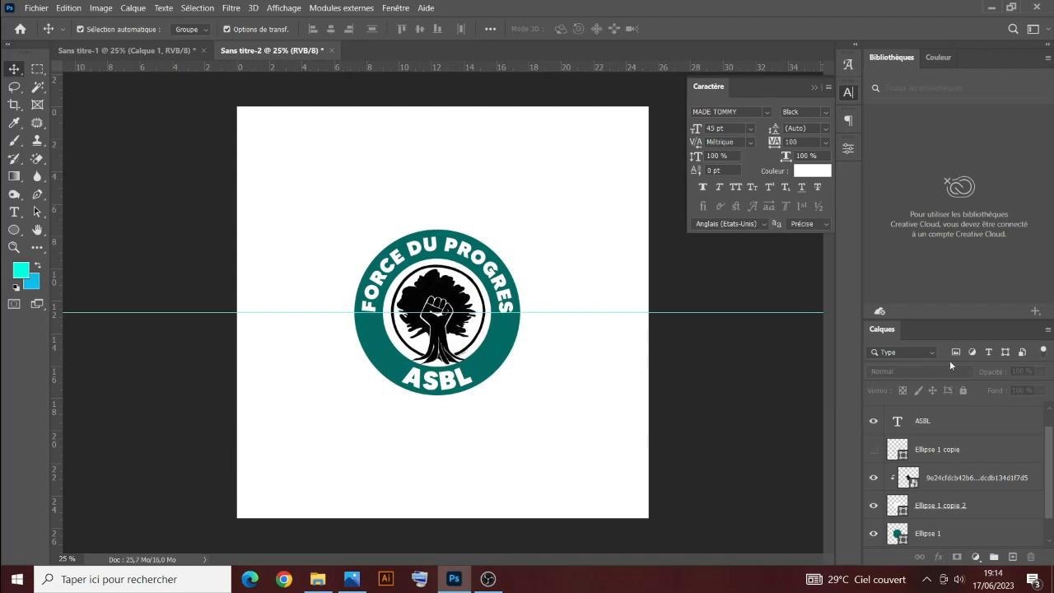
# Step: Select all logo layers from FORCE DU PROGRES to Ellipse 1, enlarge them proportionally to about 140.89 %, and centre them on the canvas
pyautogui.scroll(1, 981, 408)
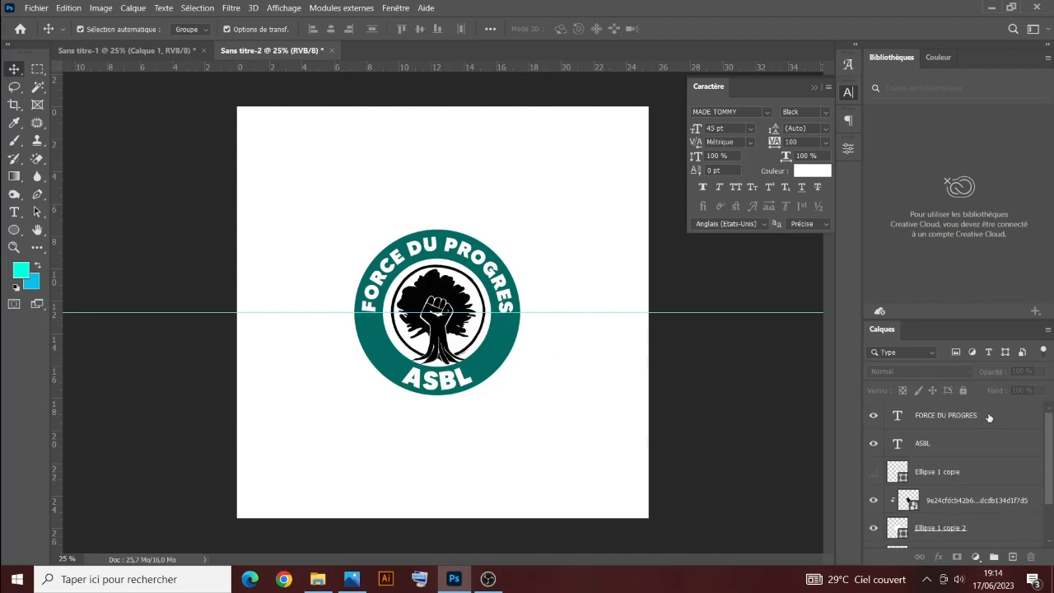
pyautogui.click(989, 416)
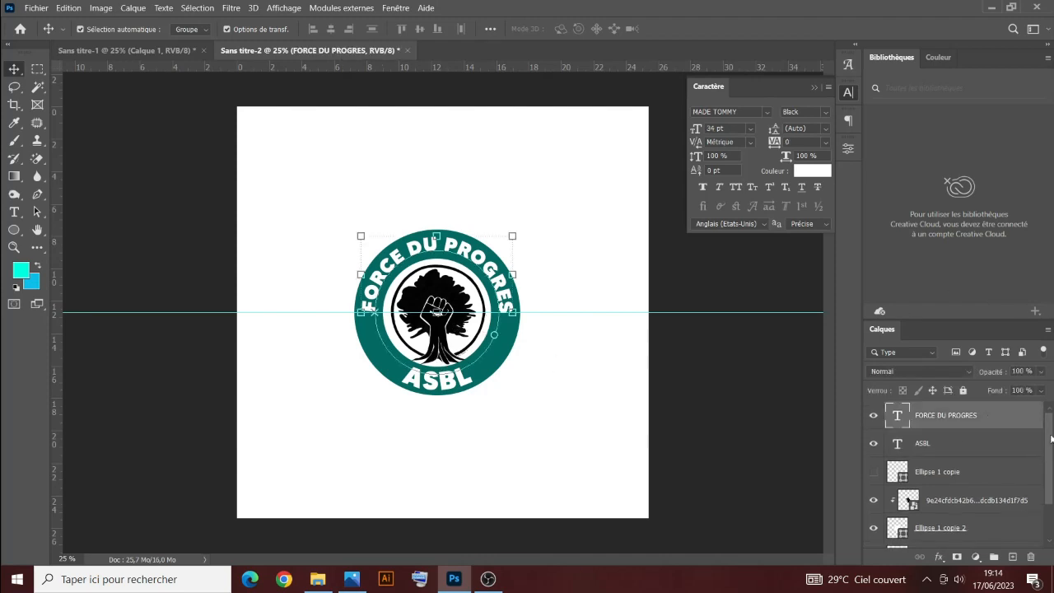
pyautogui.scroll(-2, 1049, 506)
pyautogui.keyDown('shift'); pyautogui.click(983, 508); pyautogui.keyUp('shift')
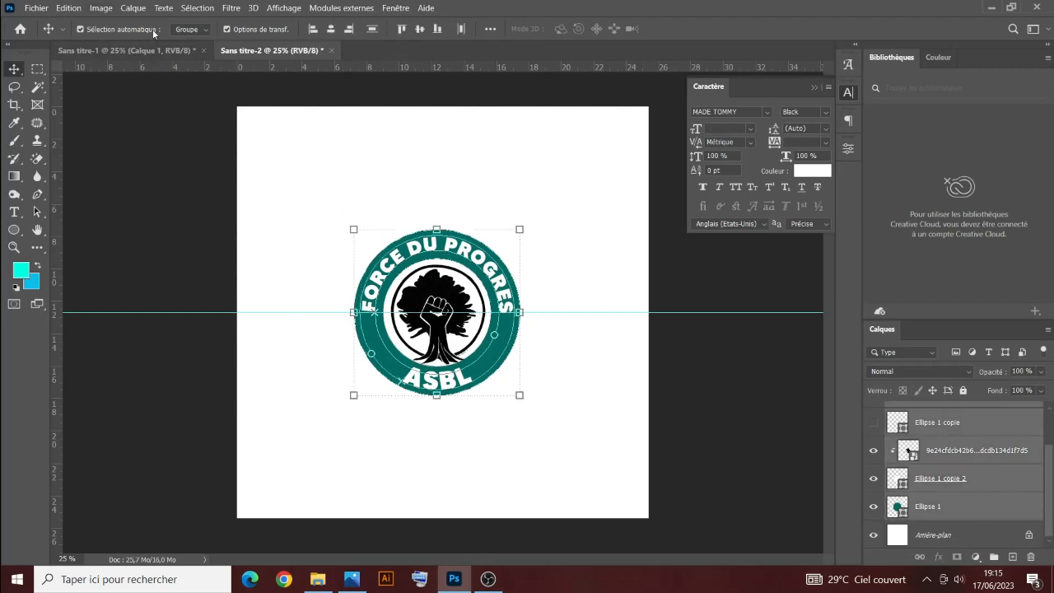
pyautogui.moveTo(519, 397); pyautogui.dragTo(588, 462)
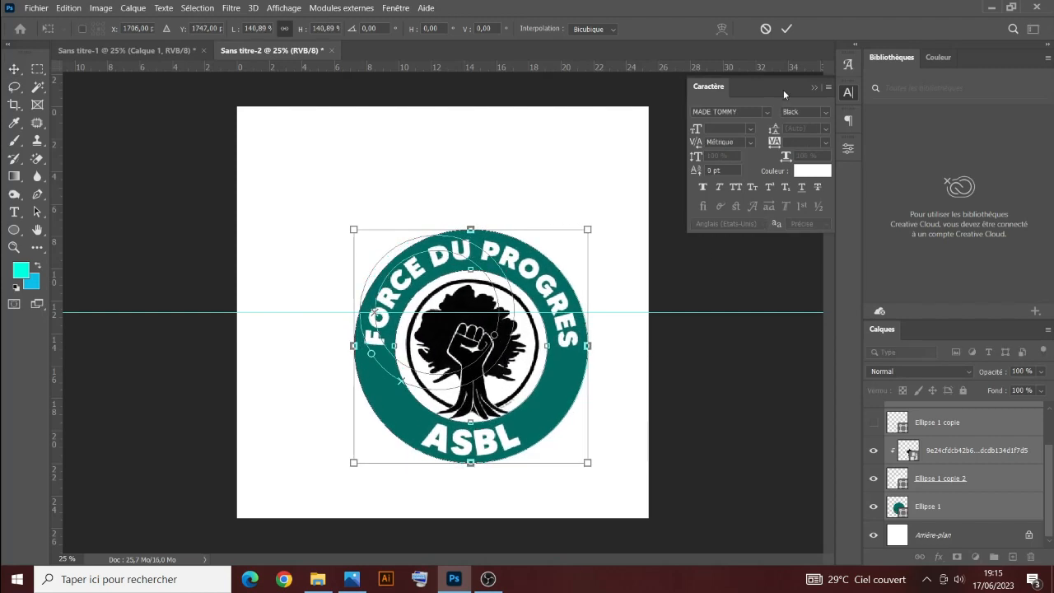
pyautogui.click(786, 29)
pyautogui.moveTo(567, 408); pyautogui.dragTo(533, 369)
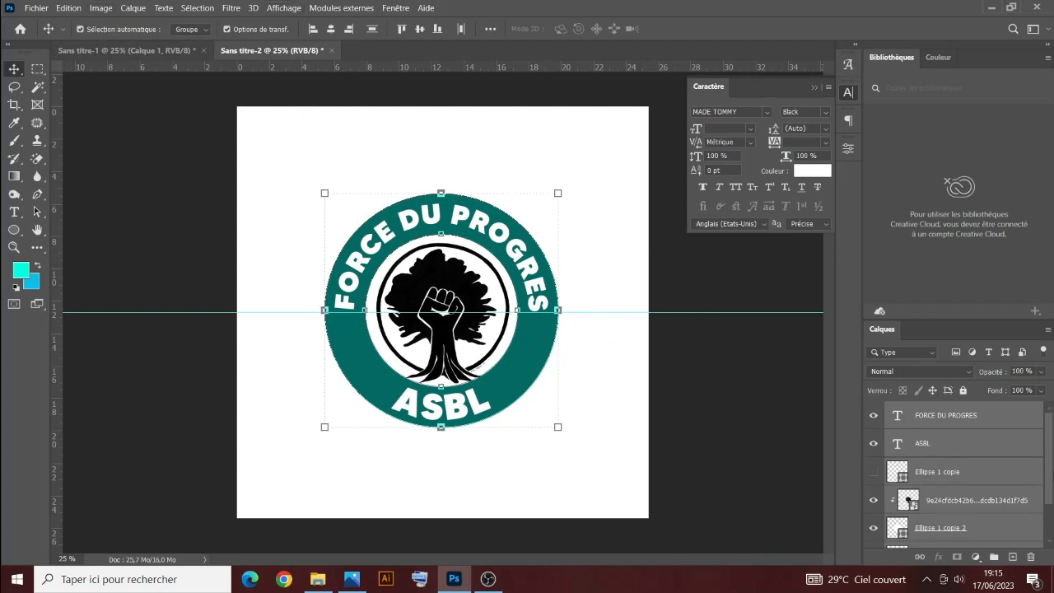
# Step: Group the selected logo layers, duplicate the group, and hide the copy
pyautogui.hotkey('ctrl', 'g')
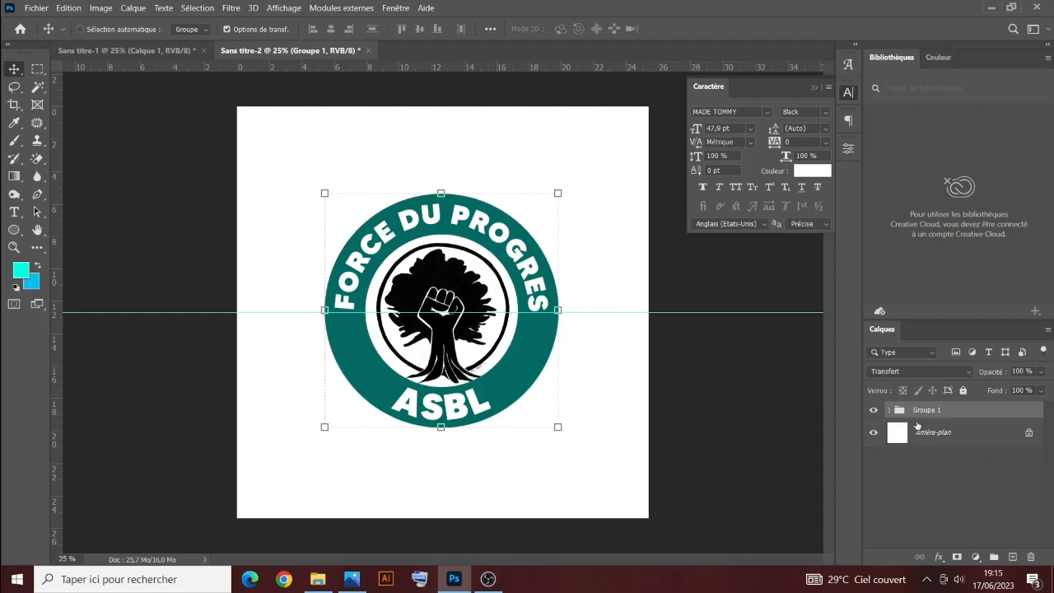
pyautogui.hotkey('ctrl', 'j')
pyautogui.click(875, 410)
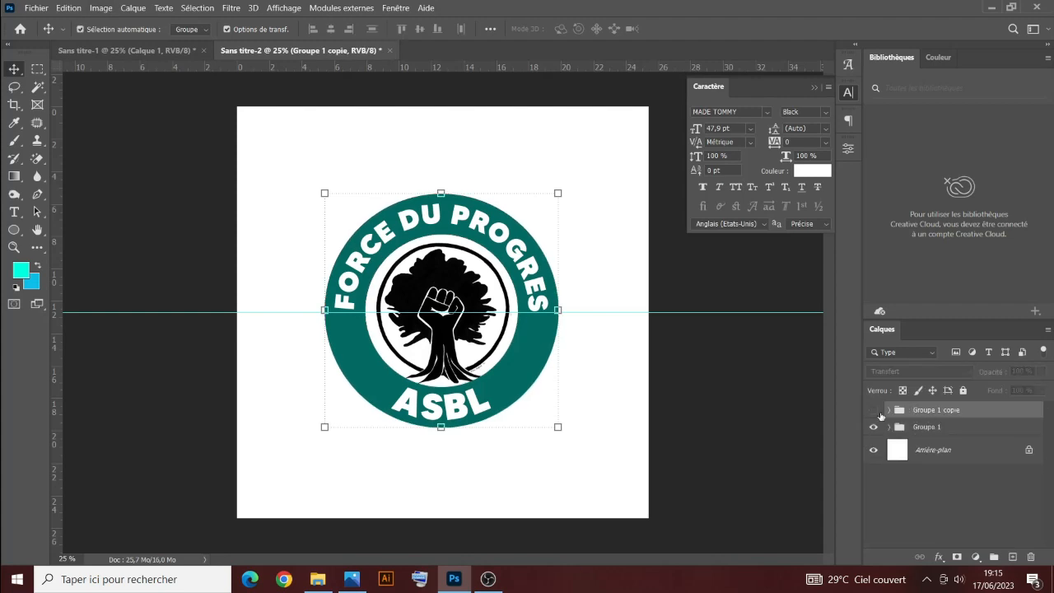
# Step: Convert the visible logo group, Groupe 1, to a smart object
pyautogui.rightClick(938, 434)
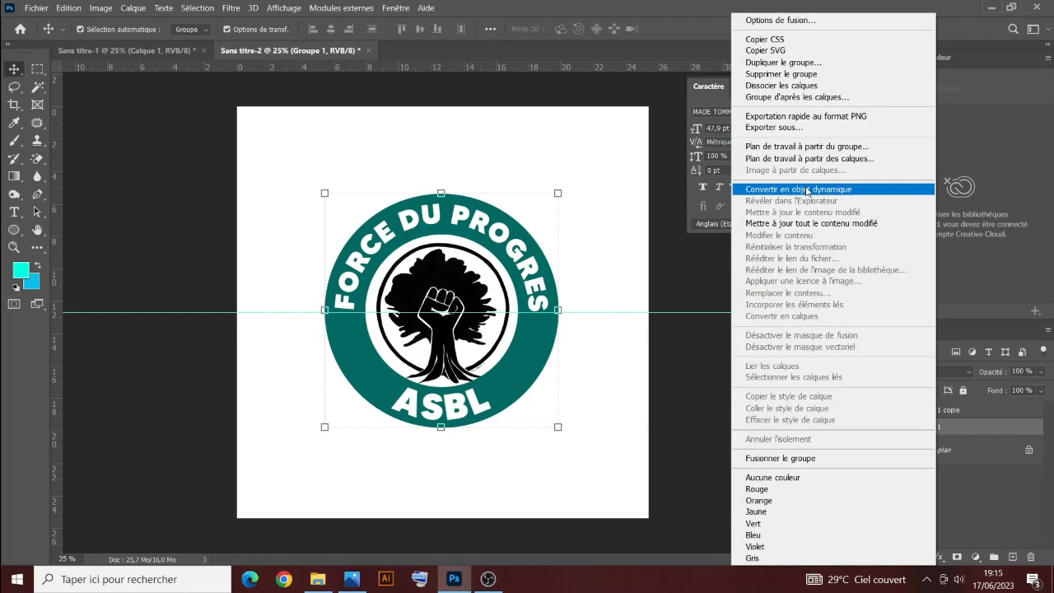
pyautogui.click(808, 191)
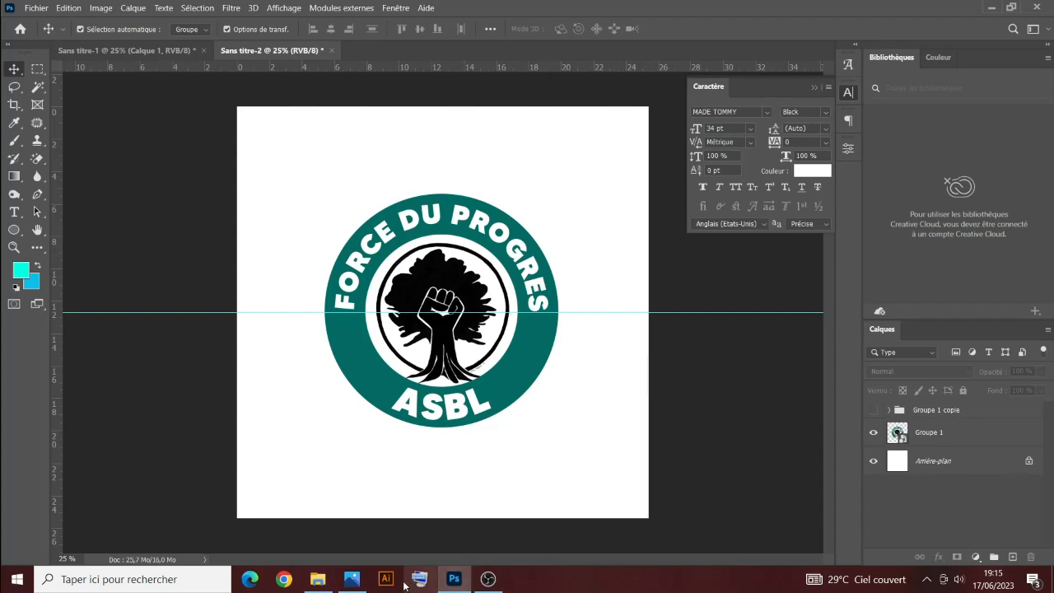
# Step: Add a solid colour fill layer directly above the Arrière-plan layer in dark teal 02423b
pyautogui.click(1007, 456)
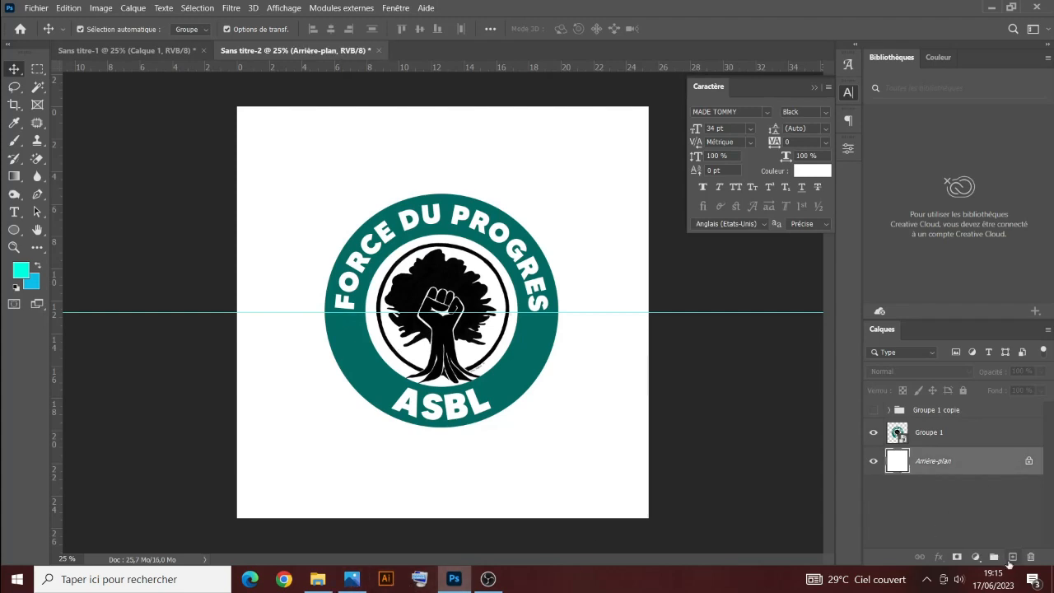
pyautogui.click(977, 557)
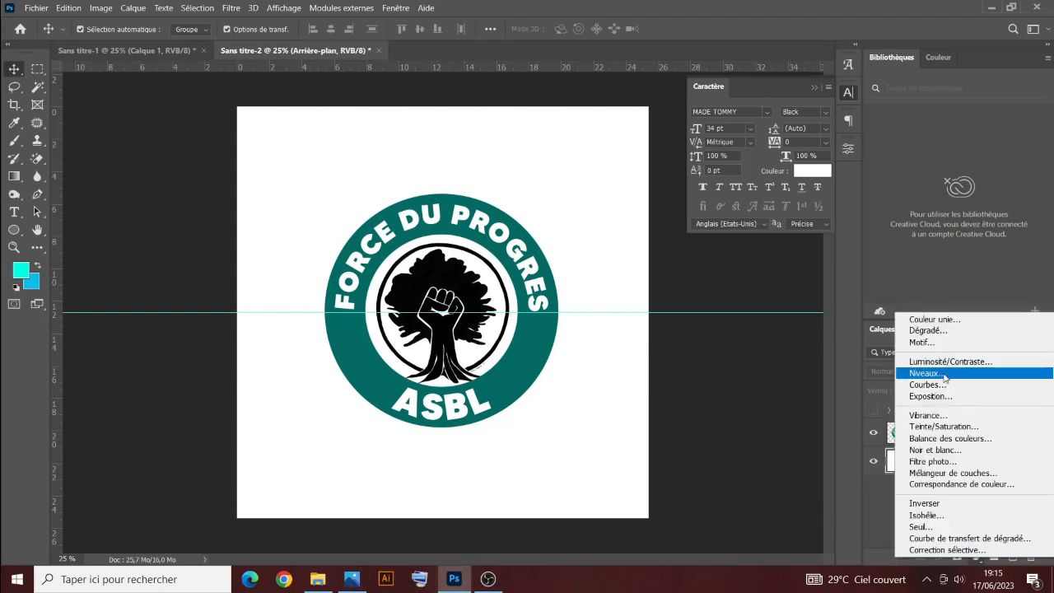
pyautogui.click(934, 319)
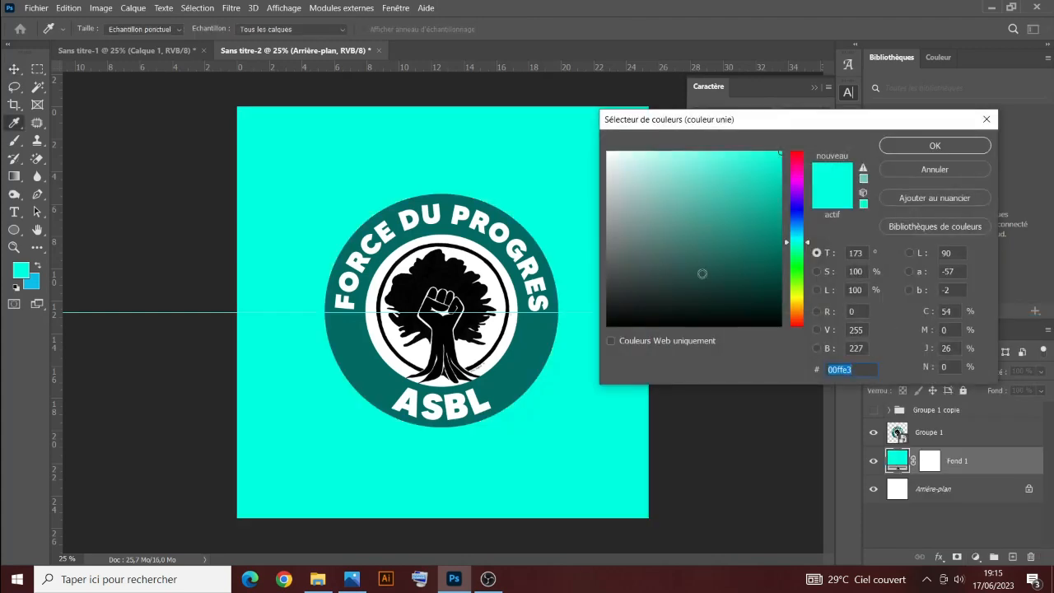
pyautogui.moveTo(777, 264); pyautogui.dragTo(775, 281)
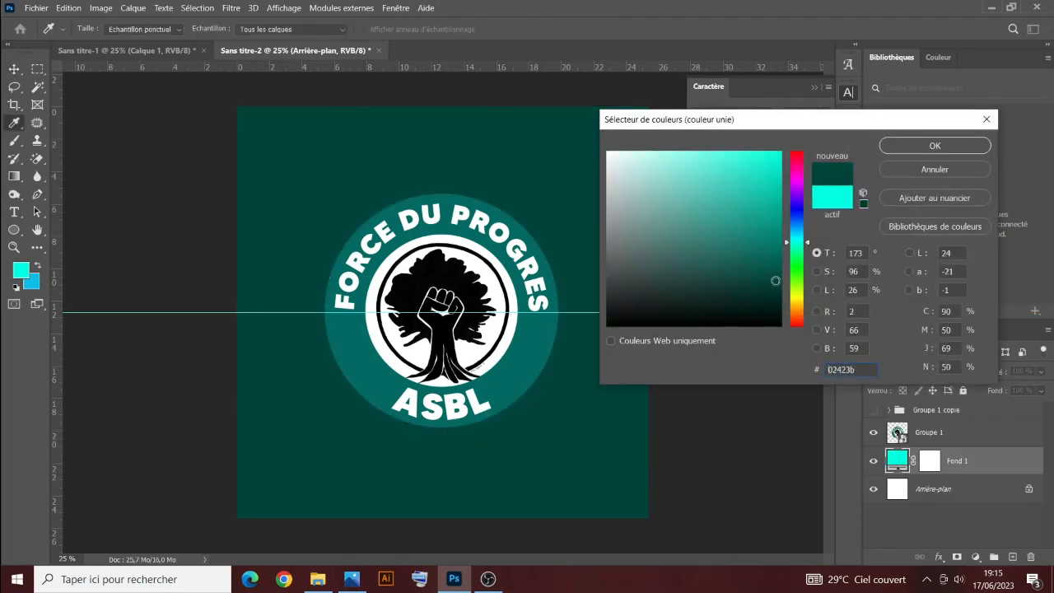
pyautogui.click(919, 146)
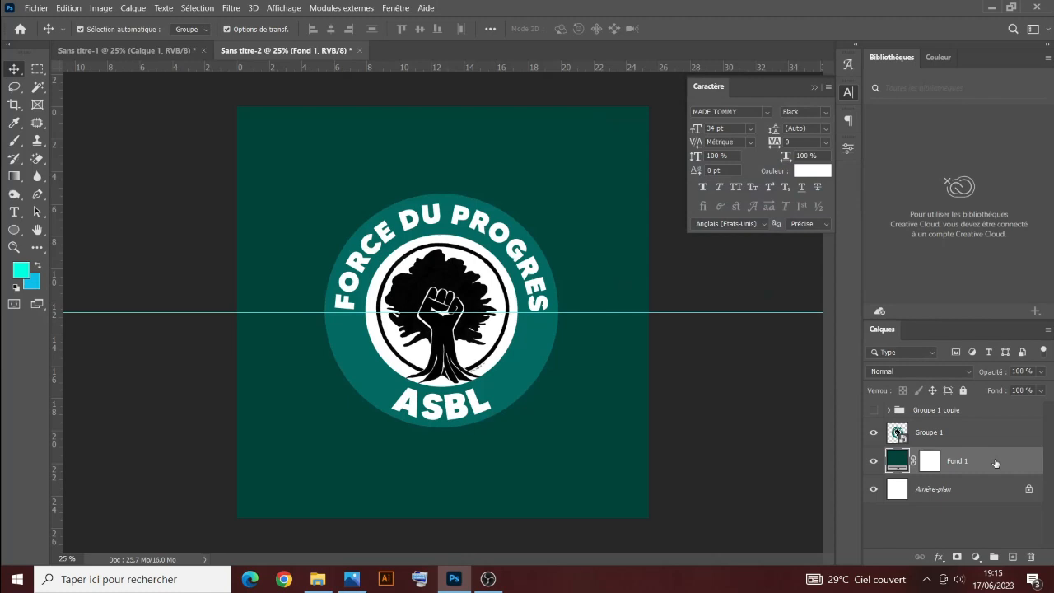
# Step: Create a new layer above the dark teal fill and paint one soft 3370 px brush dab in cyan 00ffe3 behind the logo's centre
pyautogui.click(1013, 557)
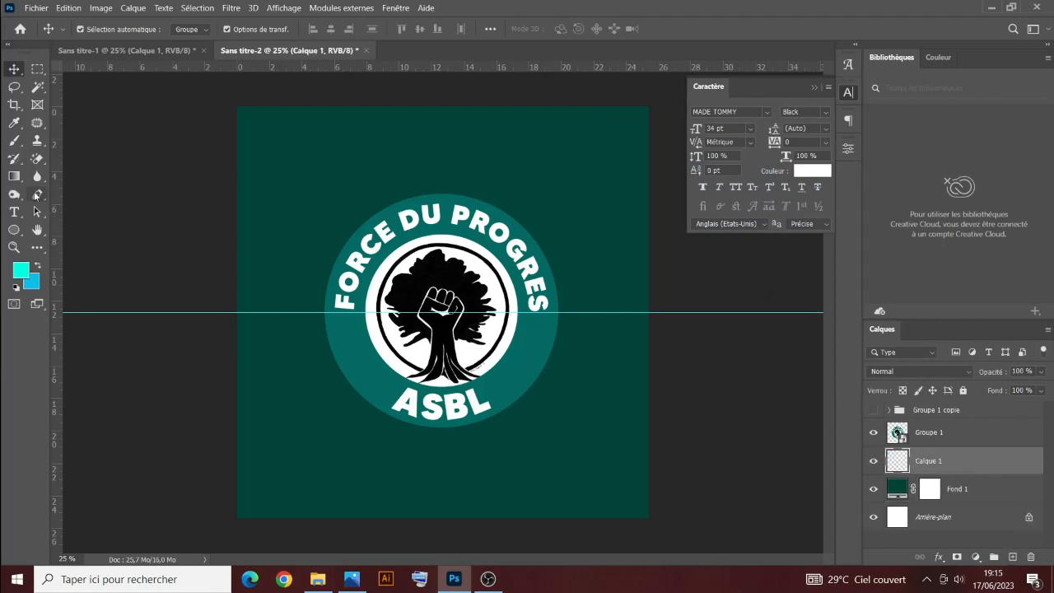
pyautogui.click(14, 140)
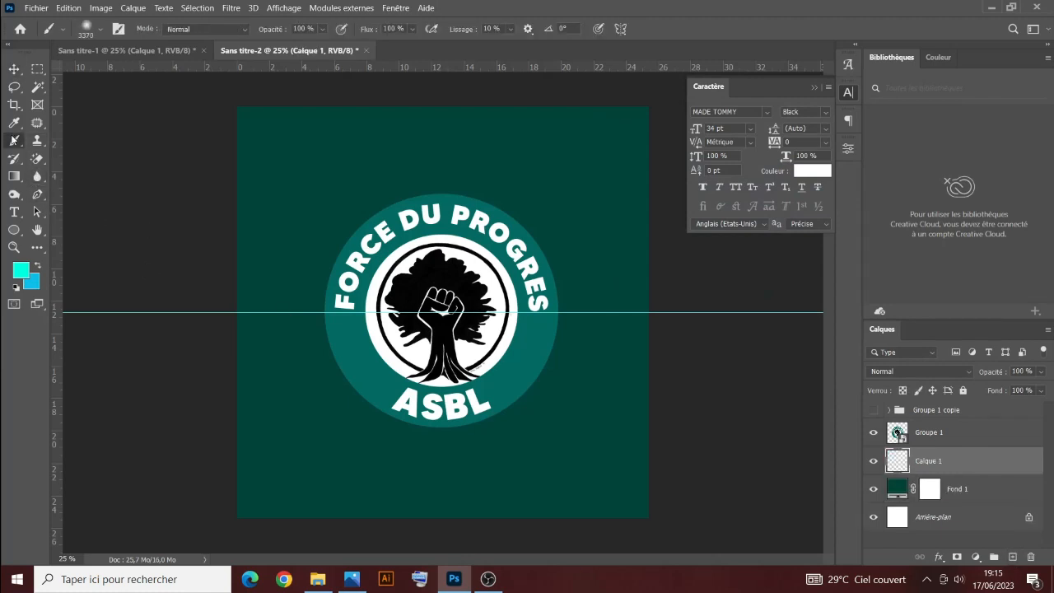
pyautogui.click(24, 273)
pyautogui.click(936, 145)
pyautogui.click(445, 311)
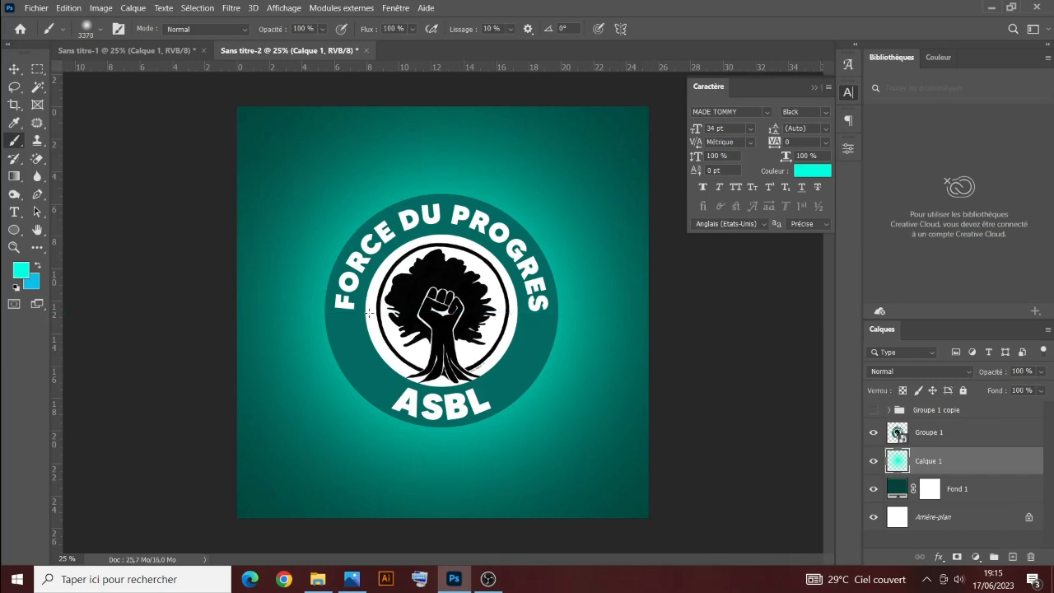
# Step: View the Sans titre-1 document for comparison and return to Sans titre-2
pyautogui.moveTo(169, 53); pyautogui.dragTo(277, 63)
pyautogui.click(145, 51)
pyautogui.click(279, 52)
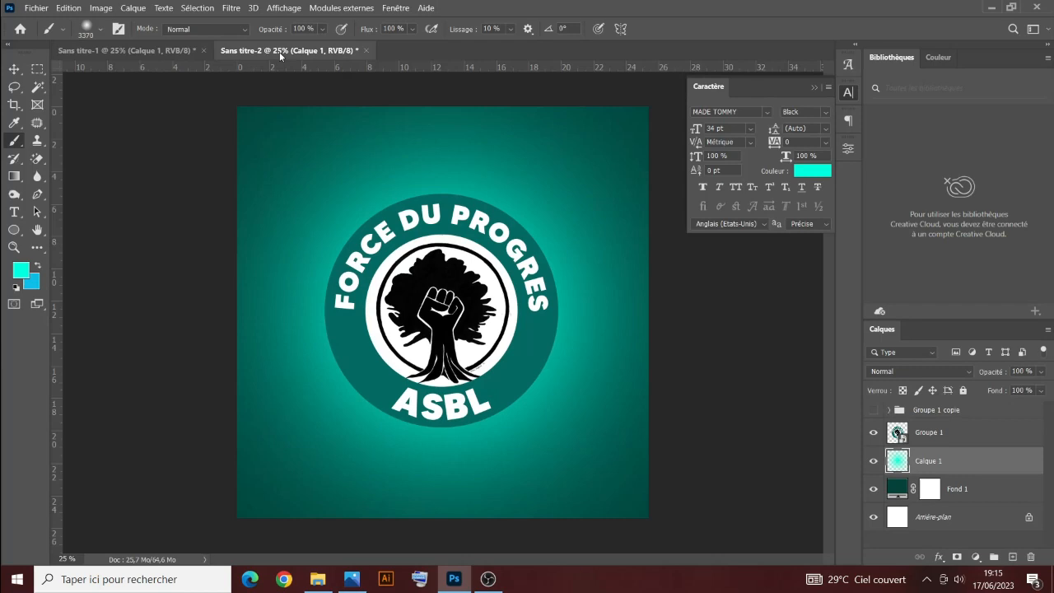